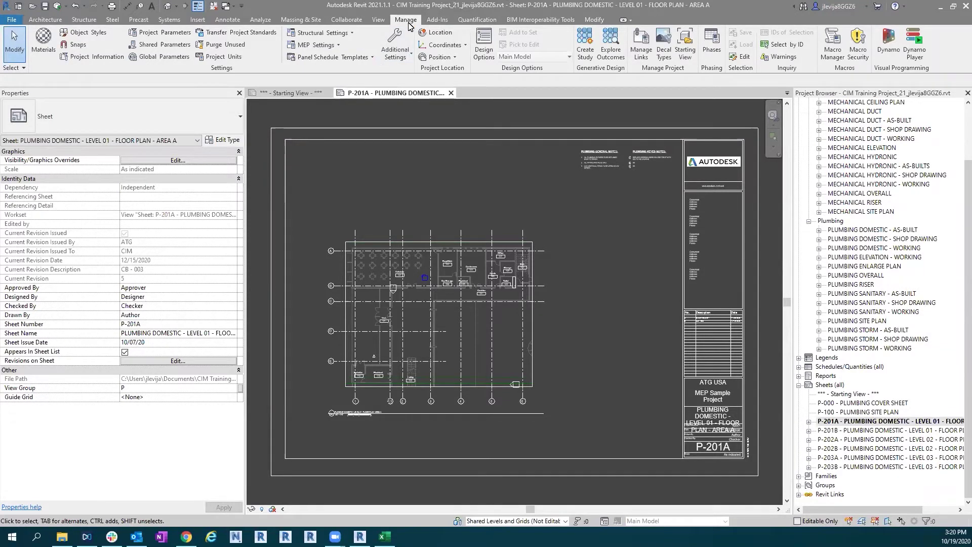
left_click(254, 33)
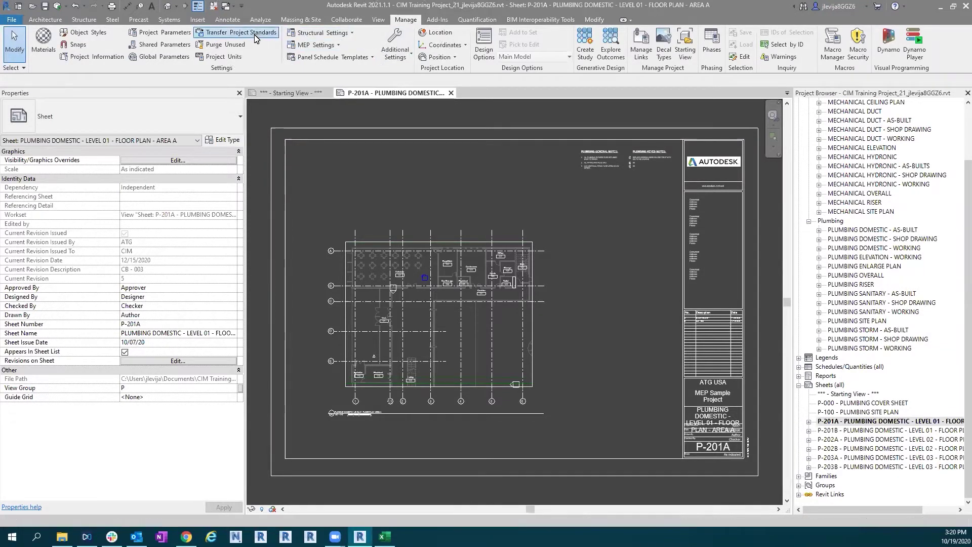
left_click(527, 170)
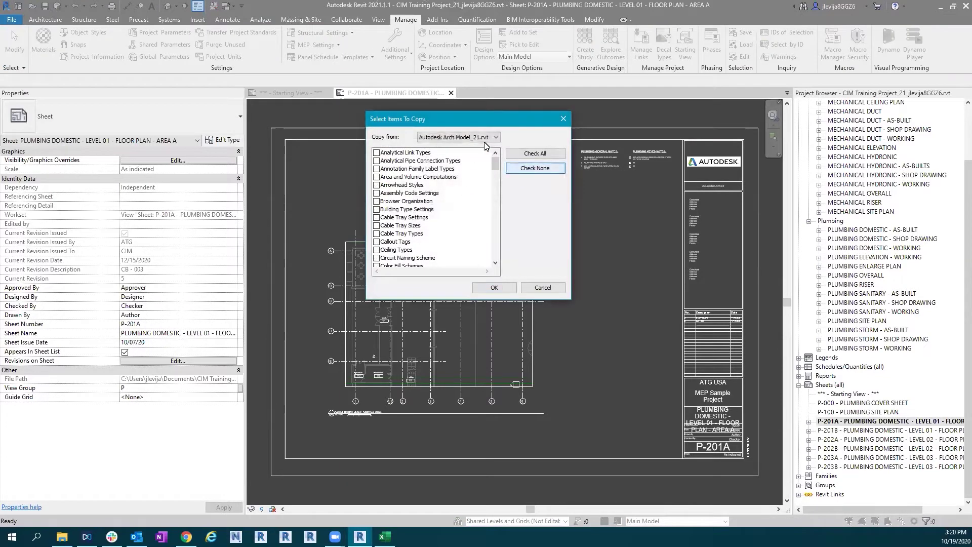
left_click(483, 139)
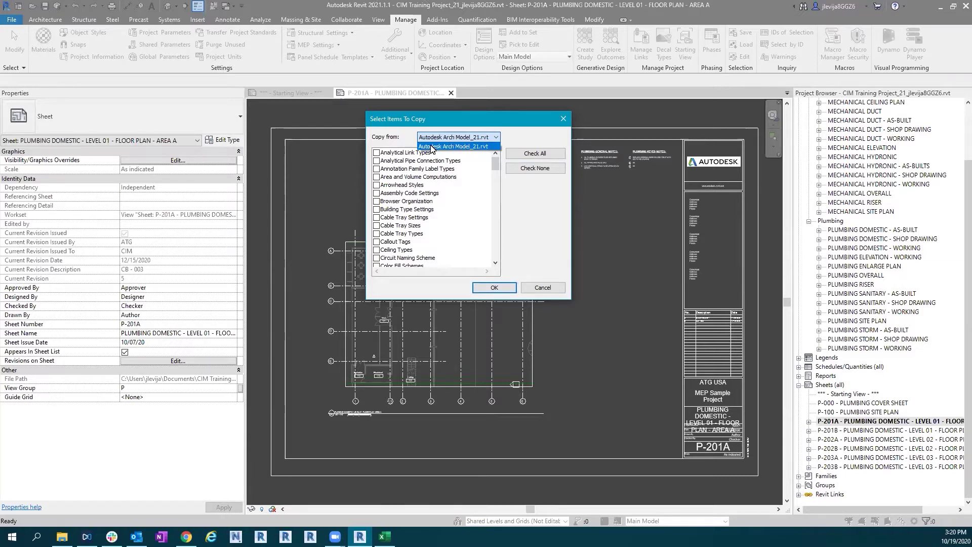
left_click(467, 146)
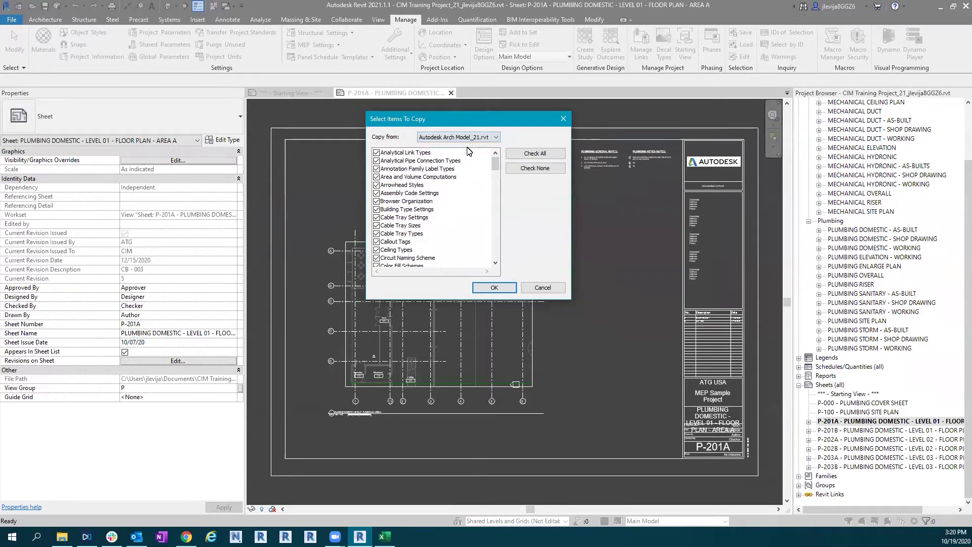
left_click(511, 152)
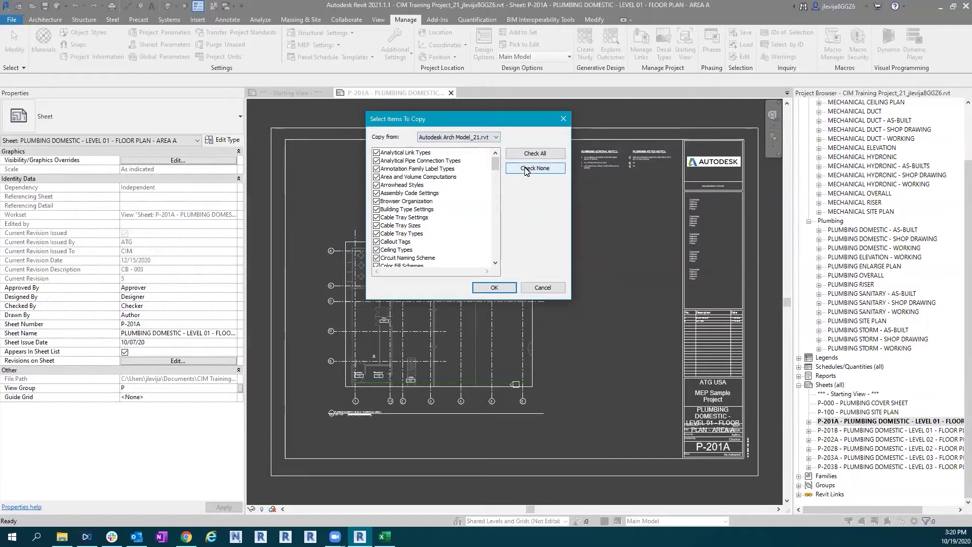
left_click(527, 172)
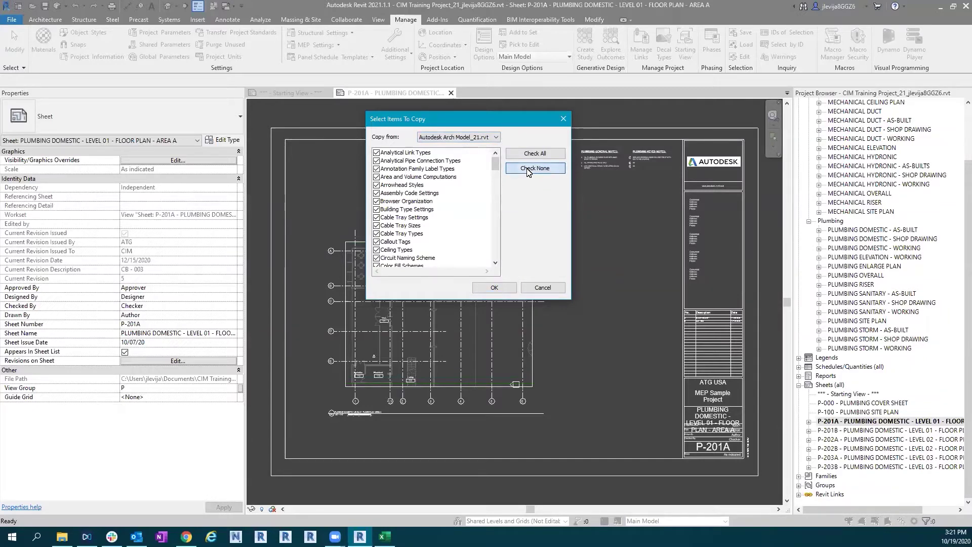
left_click(415, 211)
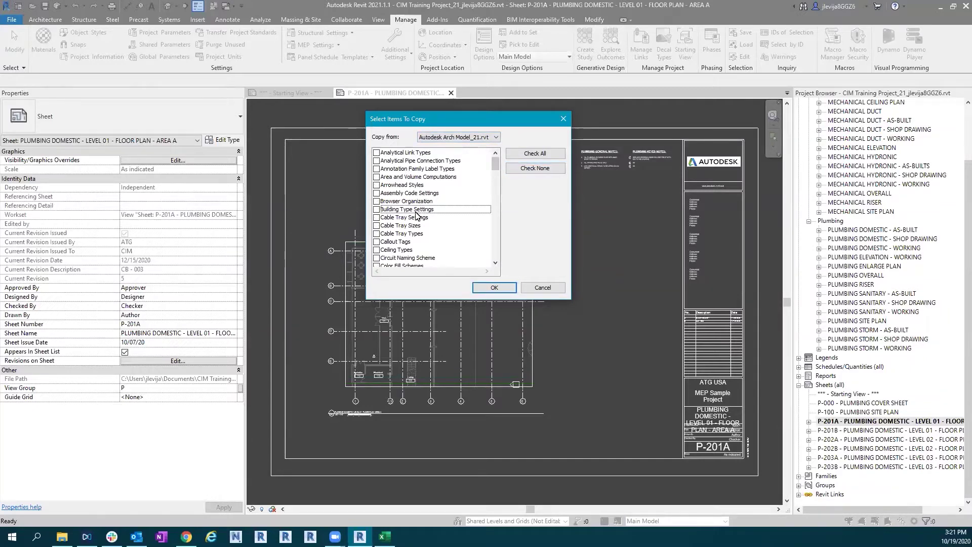
scroll(401, 243, "down", 15)
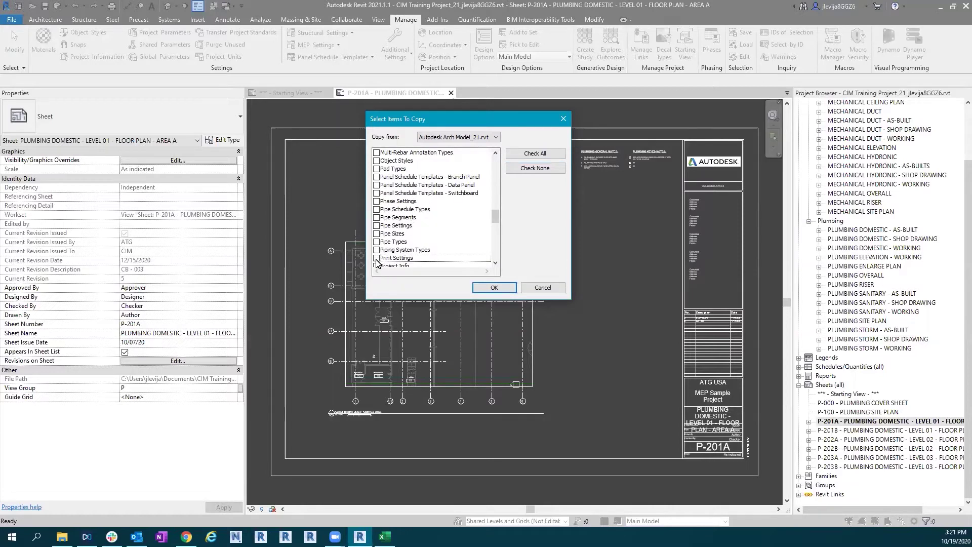
left_click(377, 258)
left_click(496, 294)
left_click(550, 292)
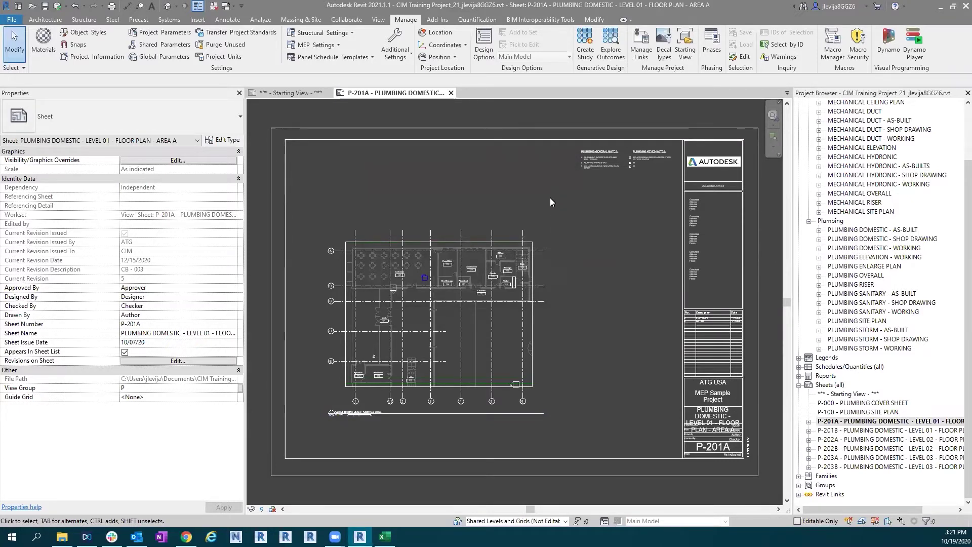
Start a Bluebeam PDF print limited to the current window and bring up its print setup
left_click(111, 7)
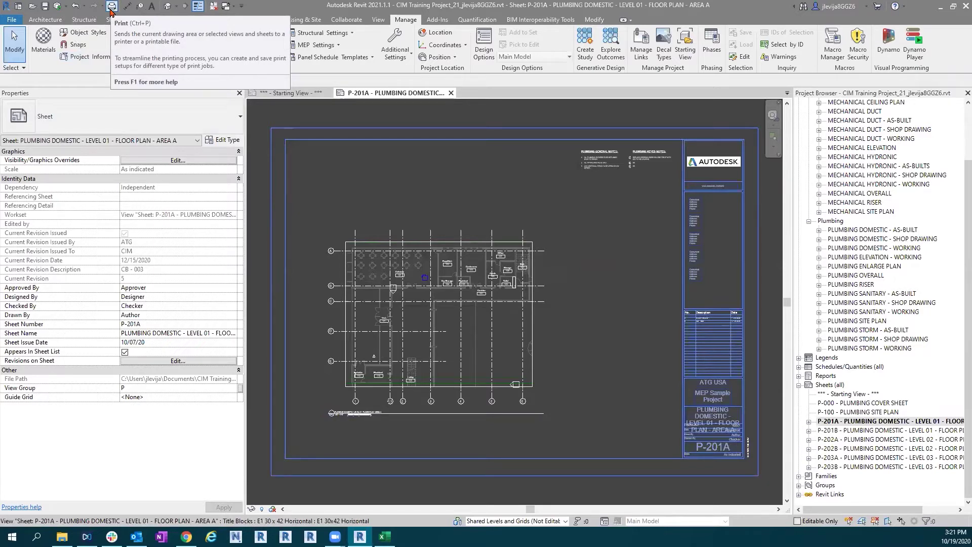
left_click(111, 7)
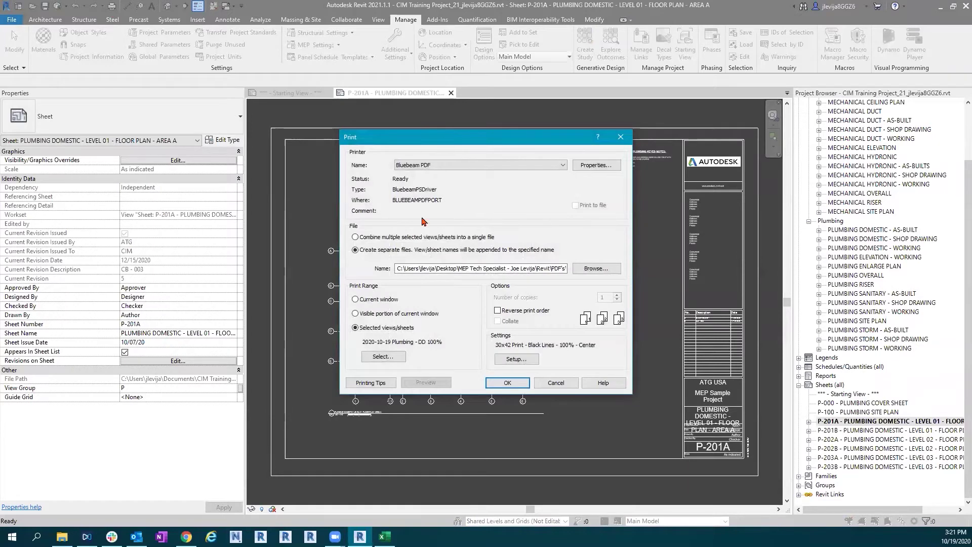
left_click(381, 300)
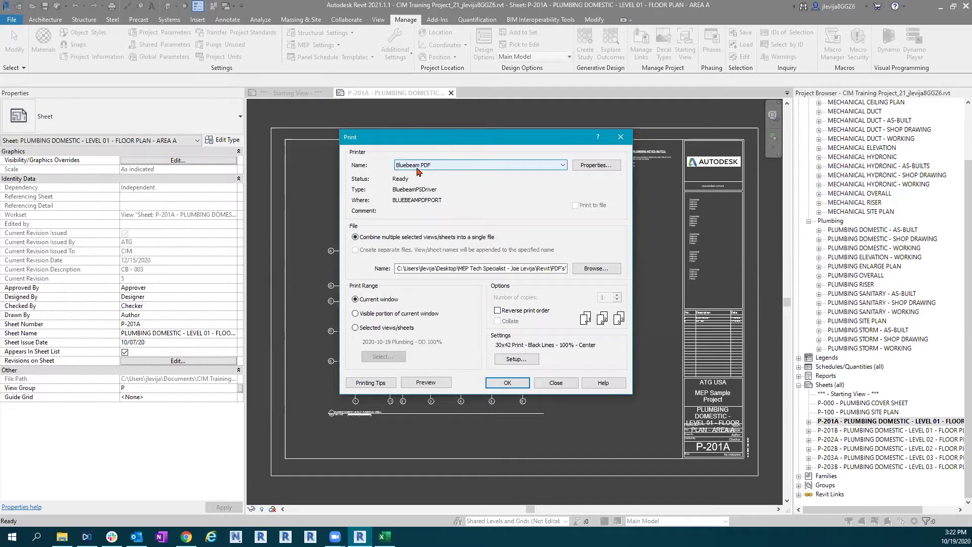
left_click(501, 345)
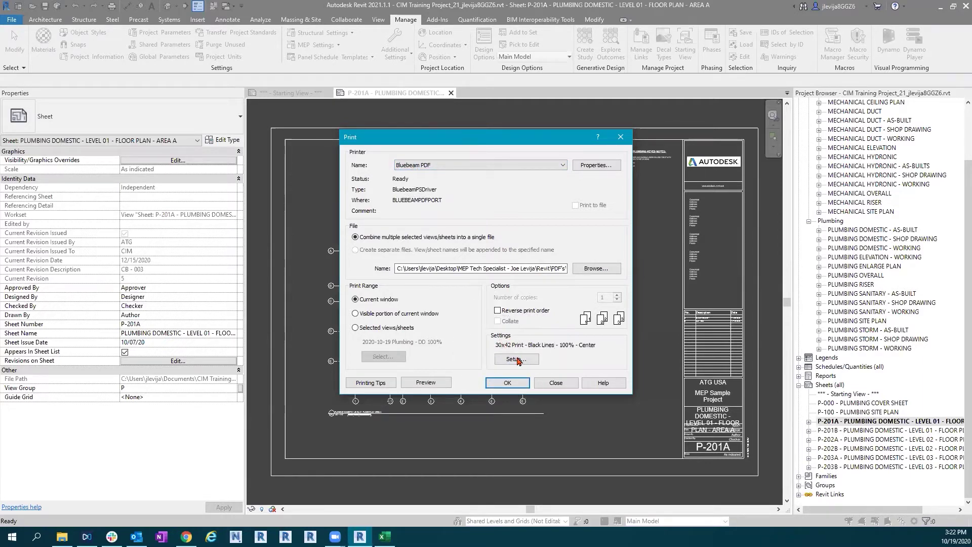
Browse the saved print setups and pick 30x42 Print - Black Lines - FTP - Center
left_click(518, 359)
left_click(535, 143)
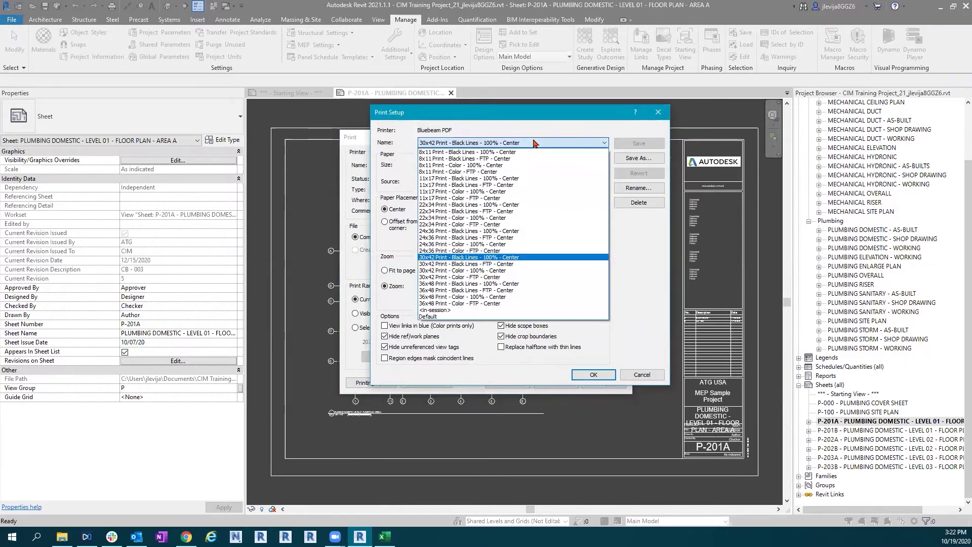
left_click(478, 310)
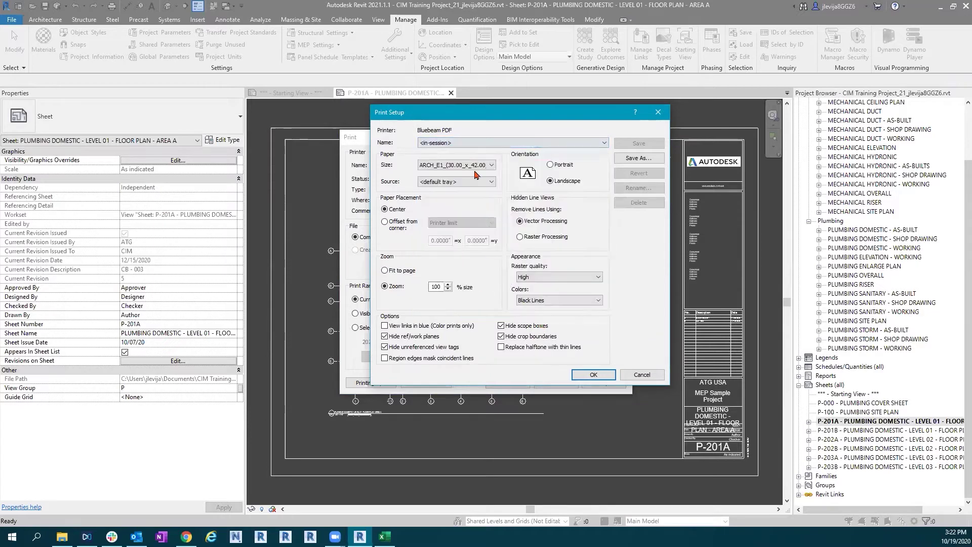
left_click(447, 145)
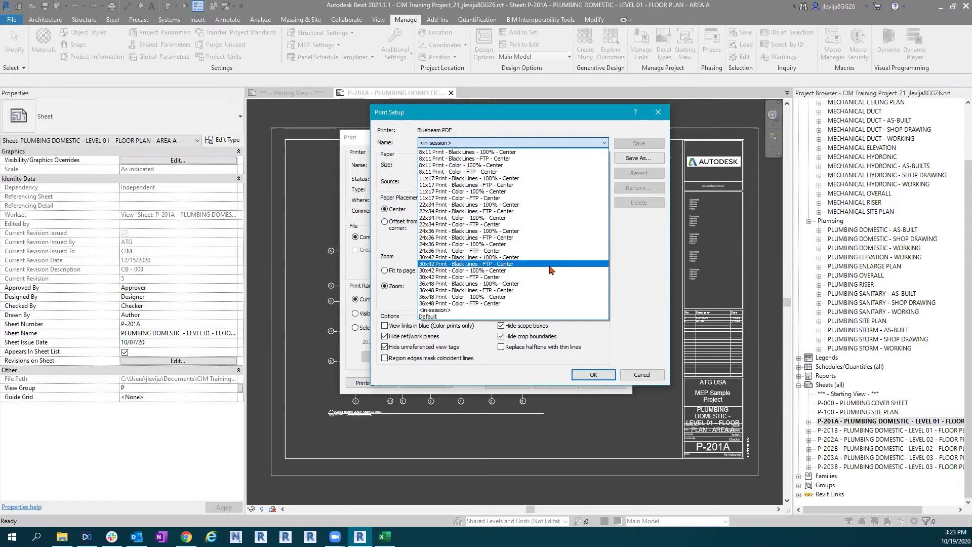
left_click(550, 265)
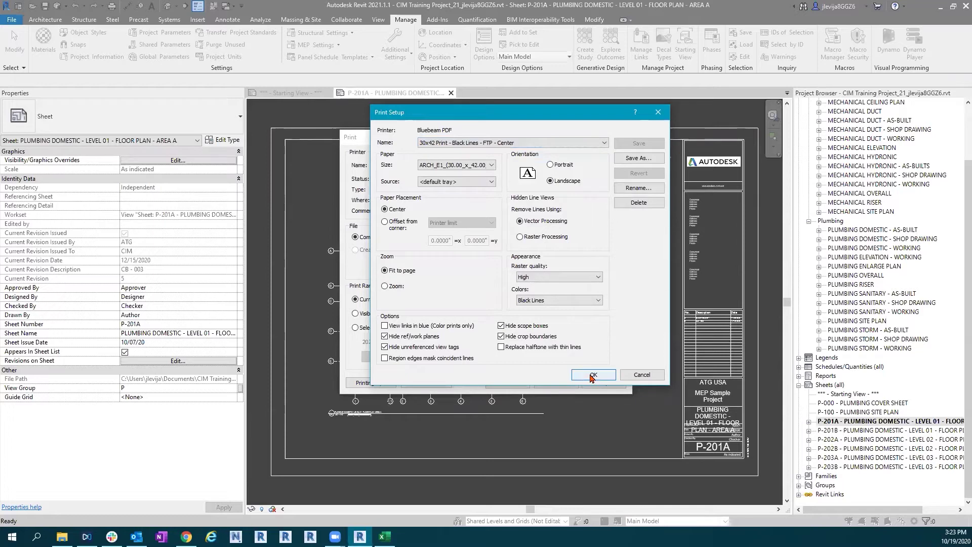
Apply 30x42 Print - Black Lines - FTP - Center with fit-to-page, High raster quality and Black Lines
left_click(405, 217)
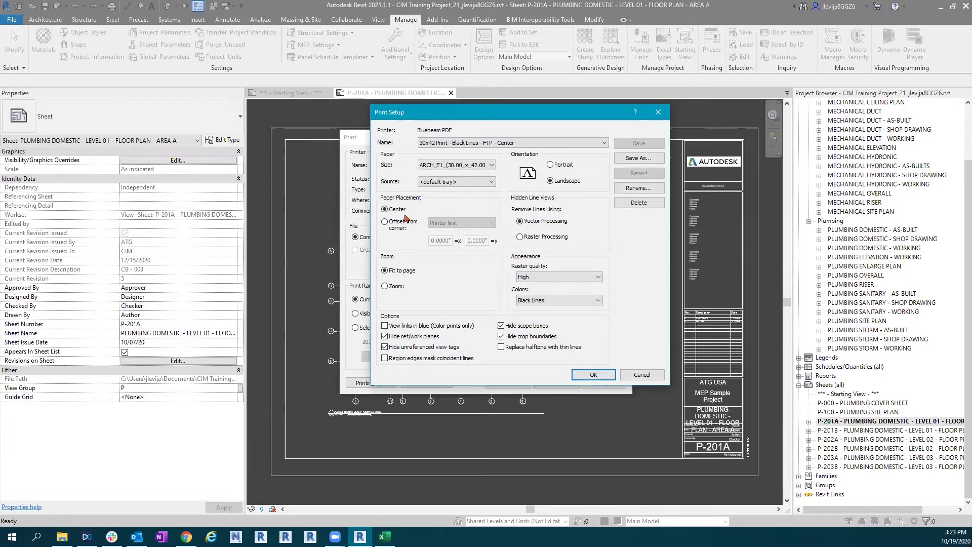
left_click(405, 216)
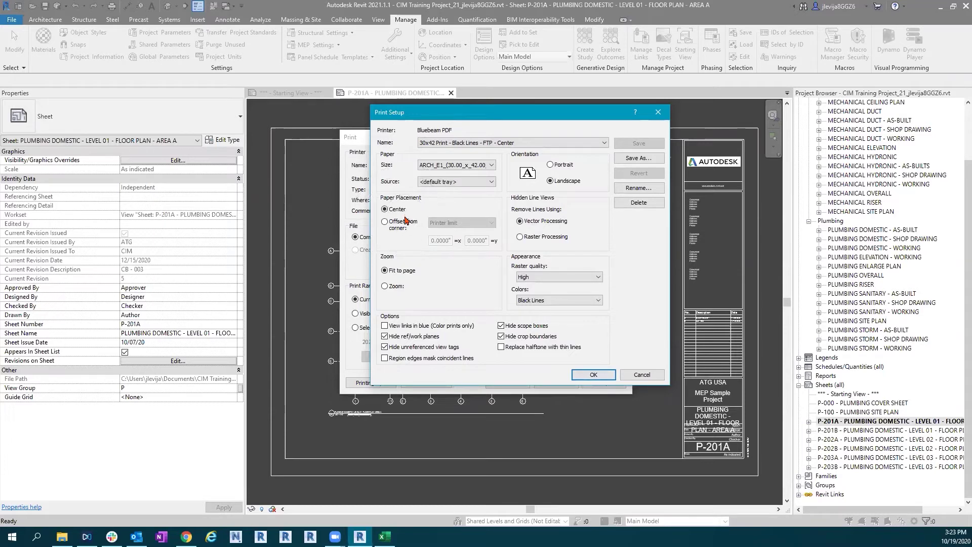
left_click(415, 293)
left_click(576, 186)
left_click(532, 277)
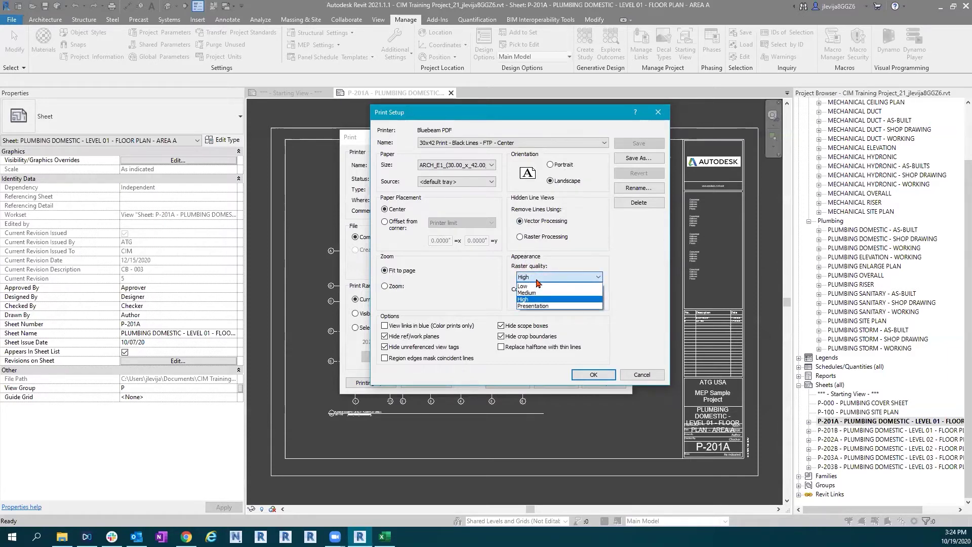
left_click(537, 279)
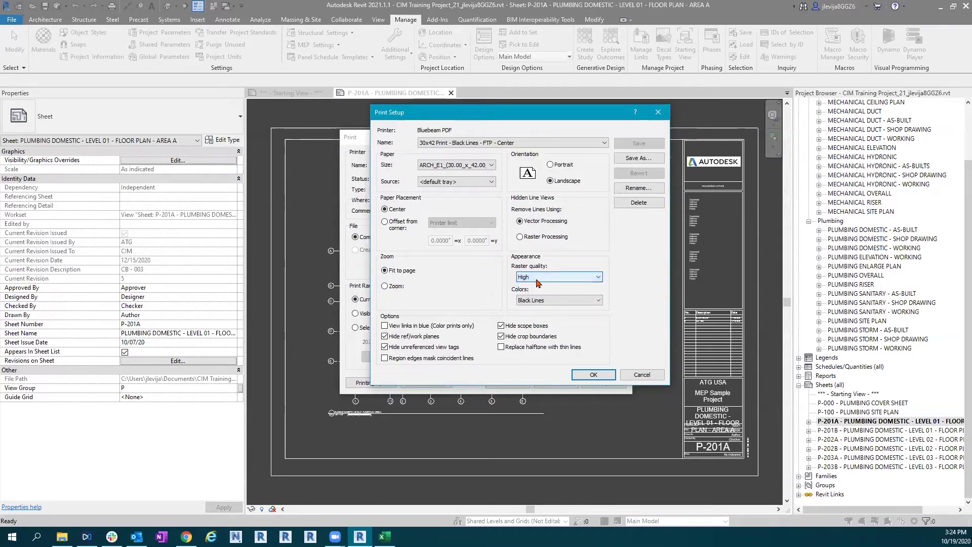
left_click(534, 302)
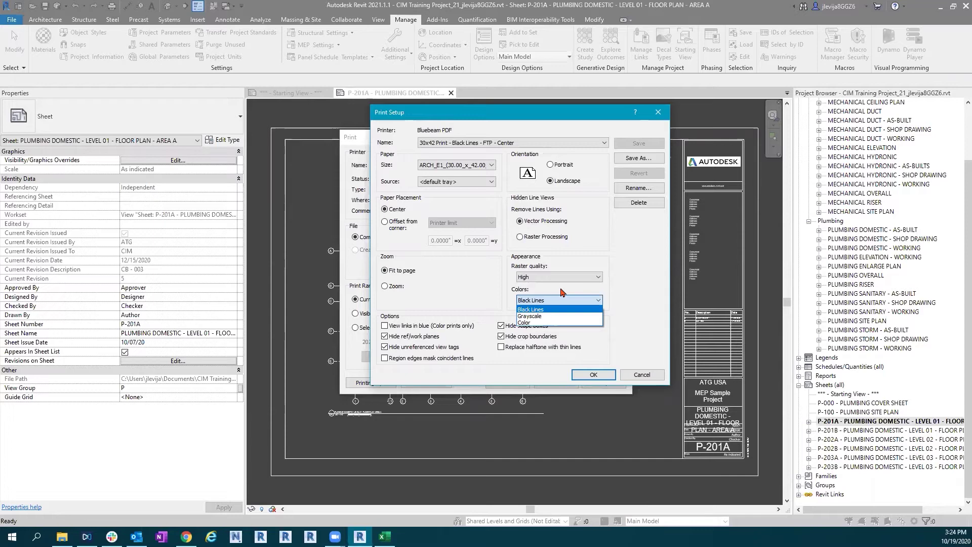
left_click(553, 292)
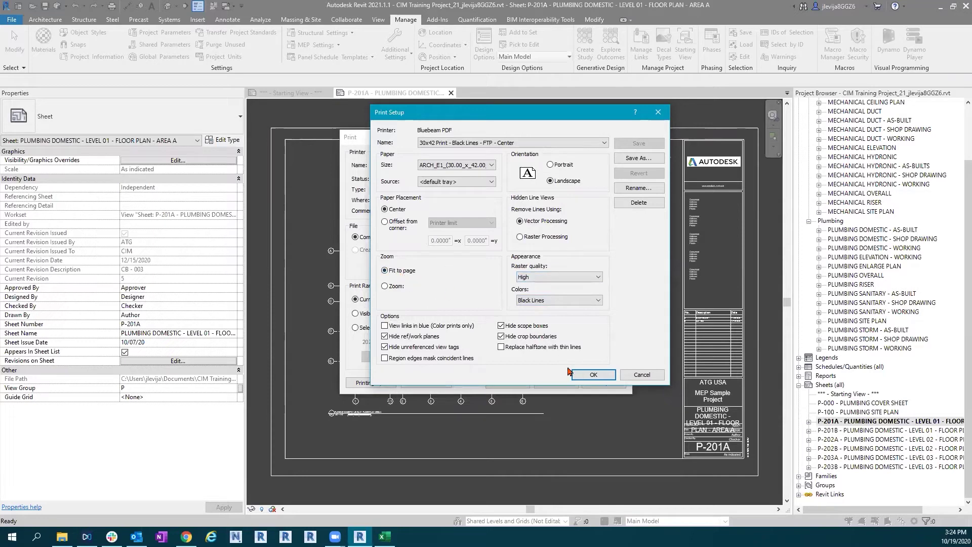
left_click(583, 375)
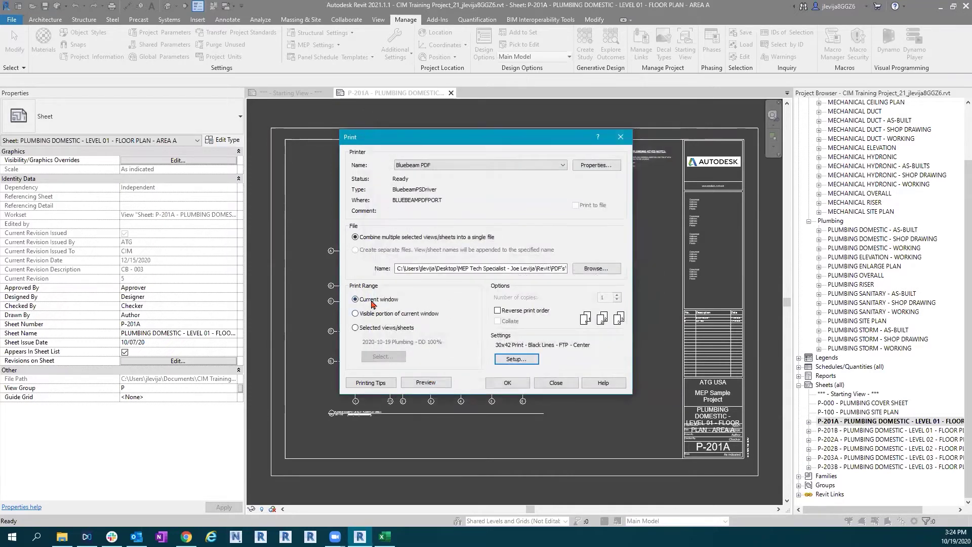
left_click(426, 384)
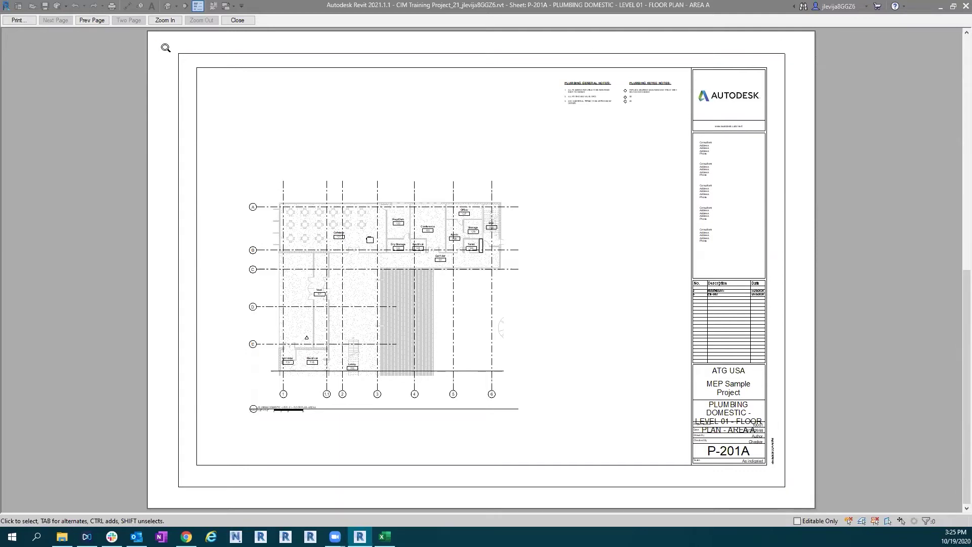
left_click(17, 22)
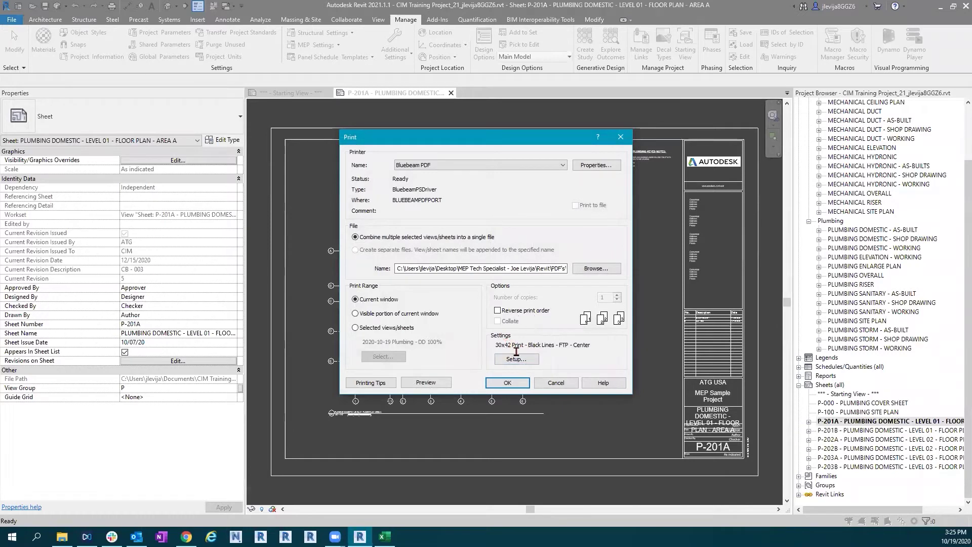
Switch the print setup to 30x42 Print - Black Lines - 100% - Center at 100% zoom
left_click(518, 362)
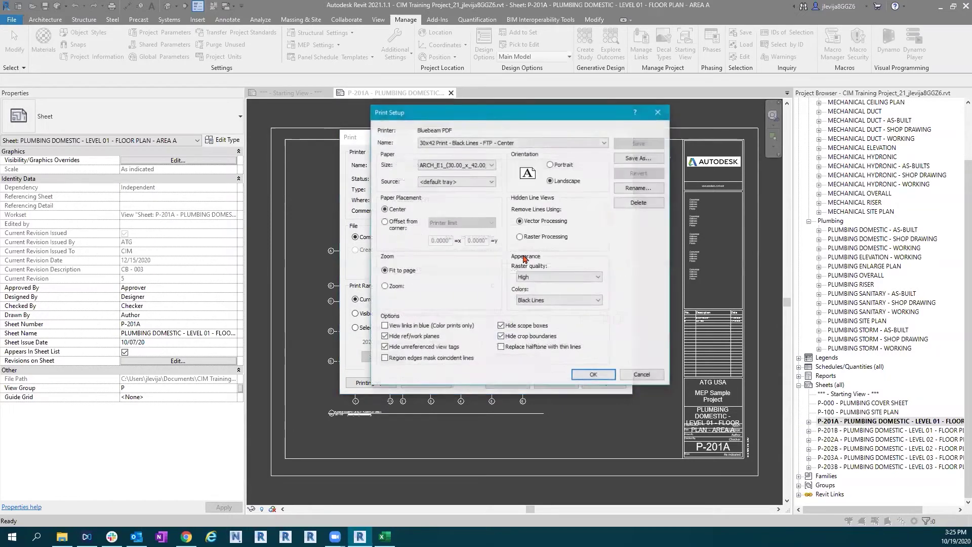
left_click(489, 144)
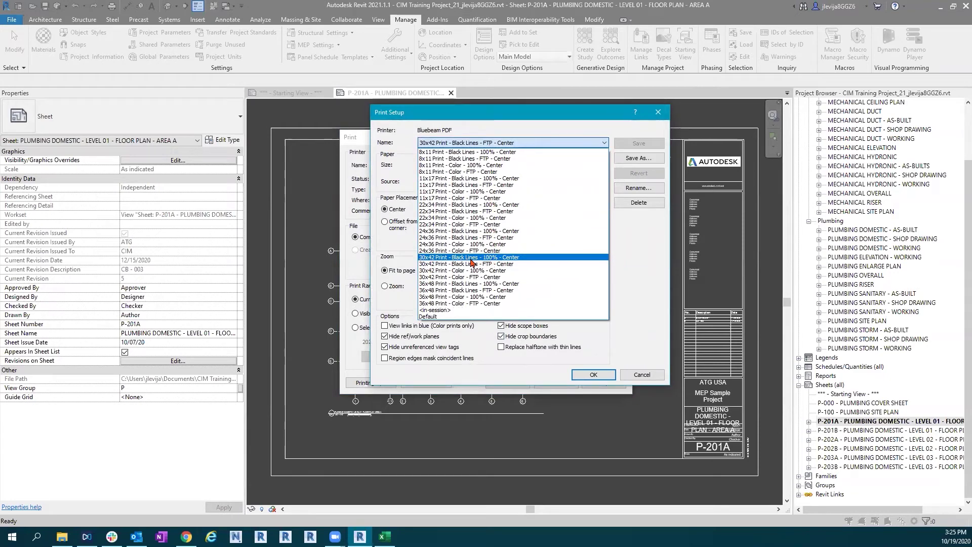
left_click(470, 258)
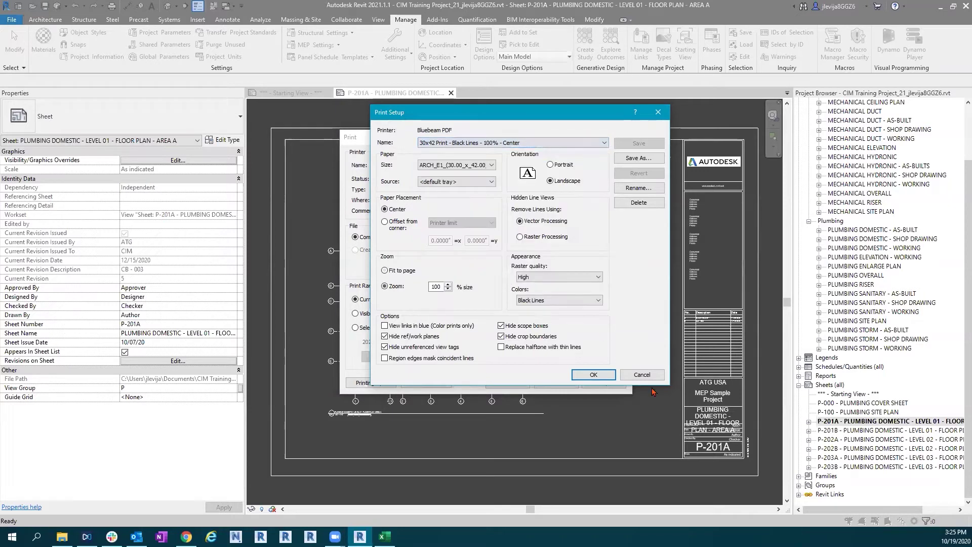
left_click(399, 286)
left_click(401, 291)
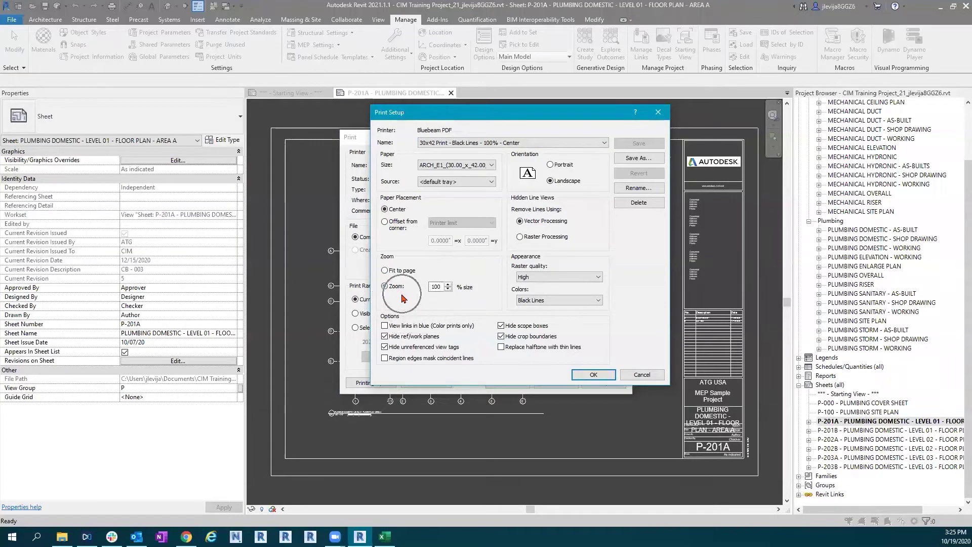
left_click(600, 376)
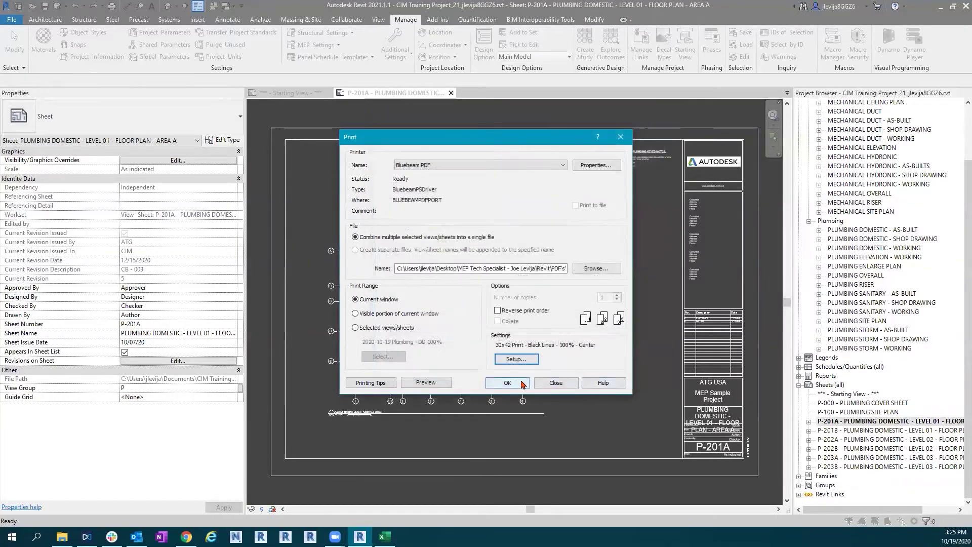
left_click(433, 380)
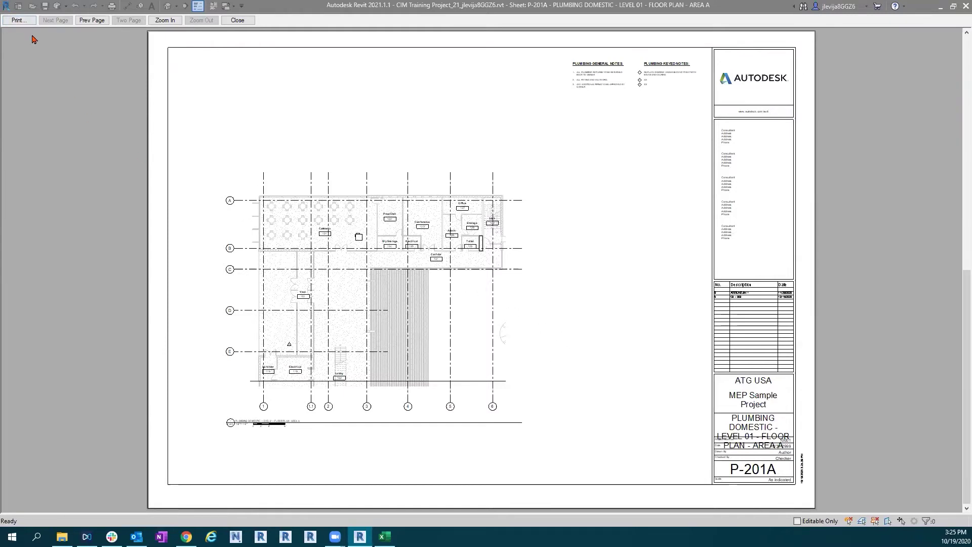
left_click(19, 20)
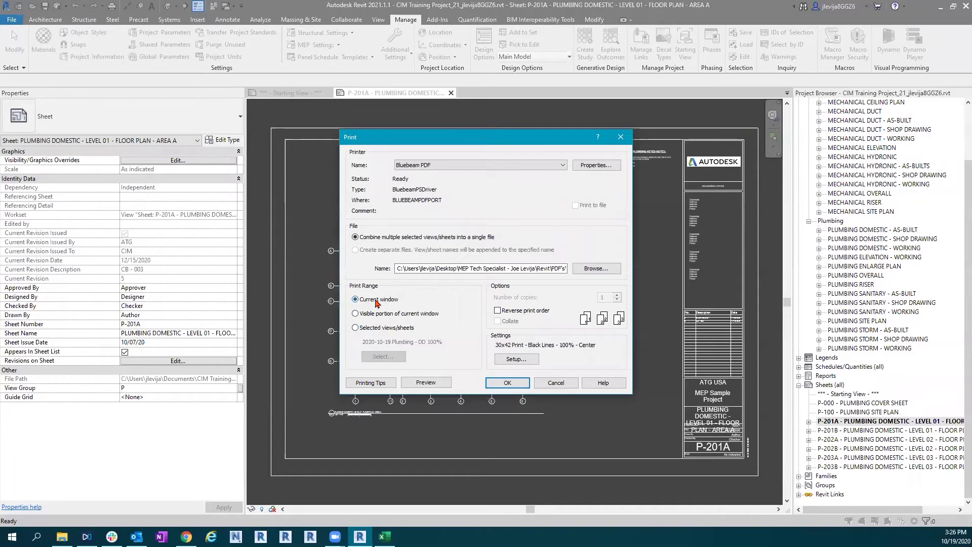
Print selected views/sheets from a cleared in-session set that lists sheets only
left_click(375, 329)
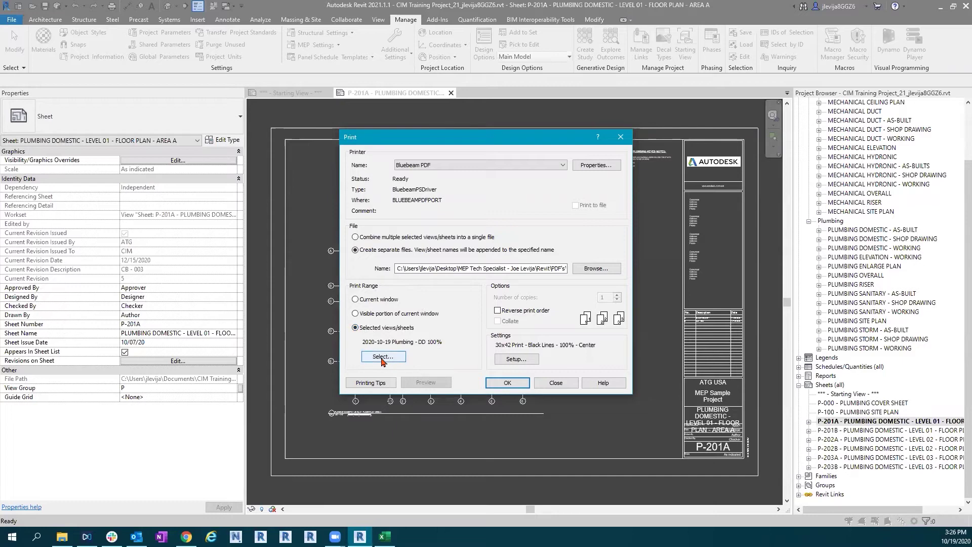
left_click(382, 357)
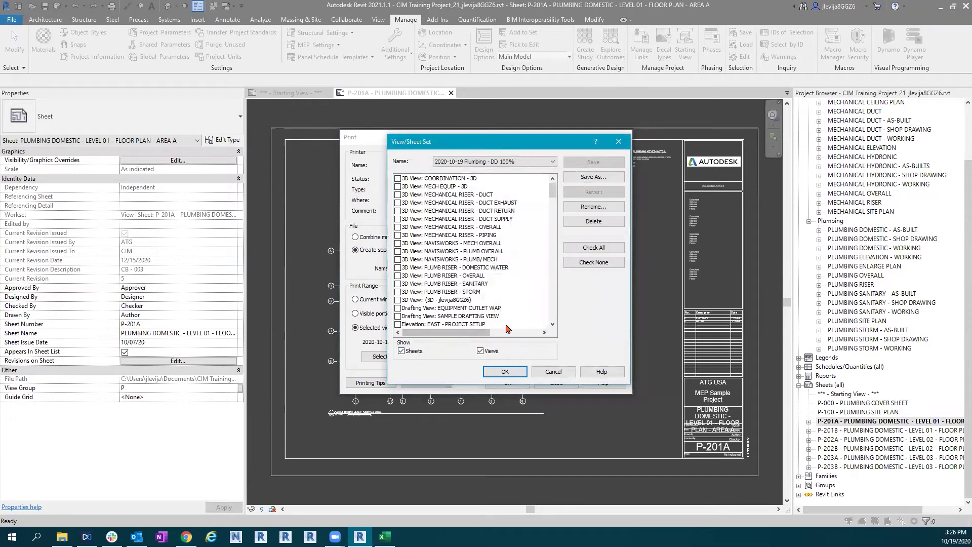
left_click(503, 163)
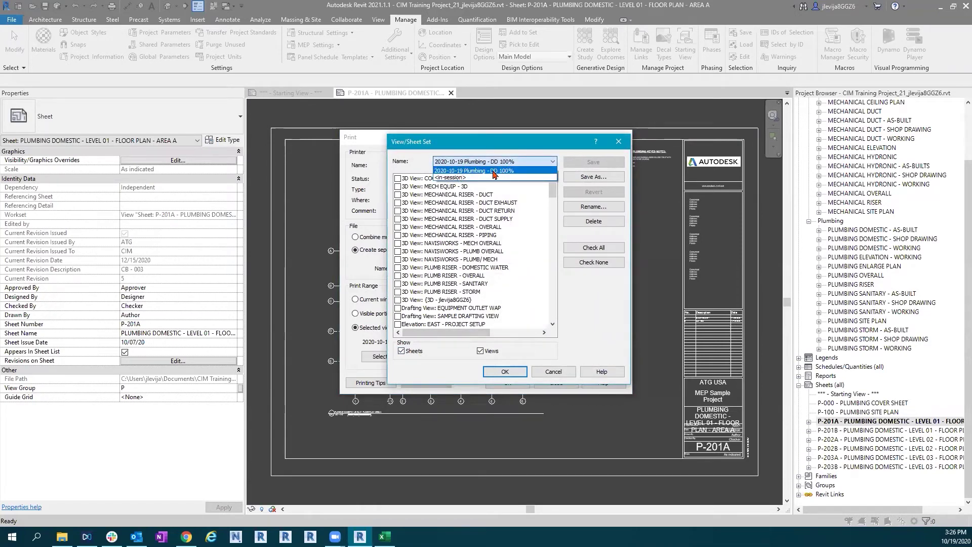
left_click(470, 177)
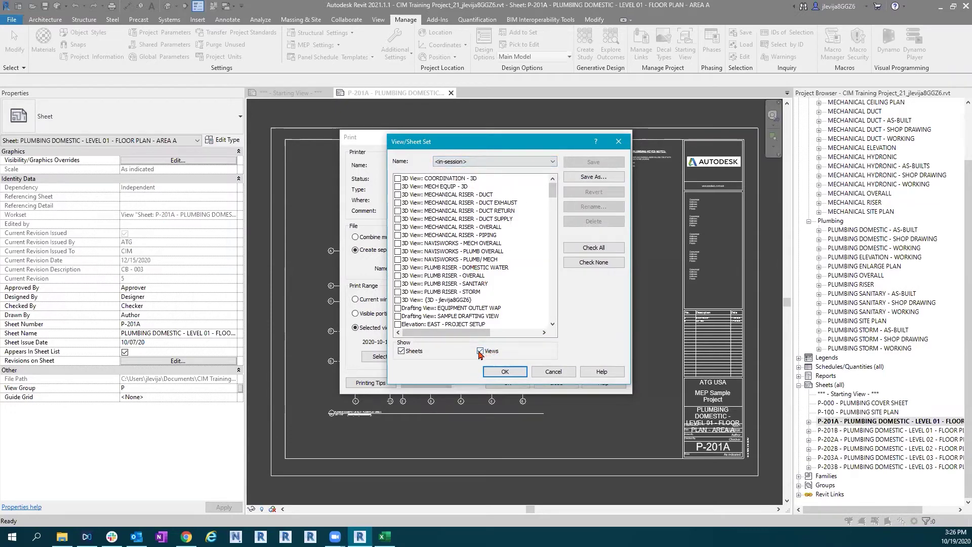
left_click(593, 262)
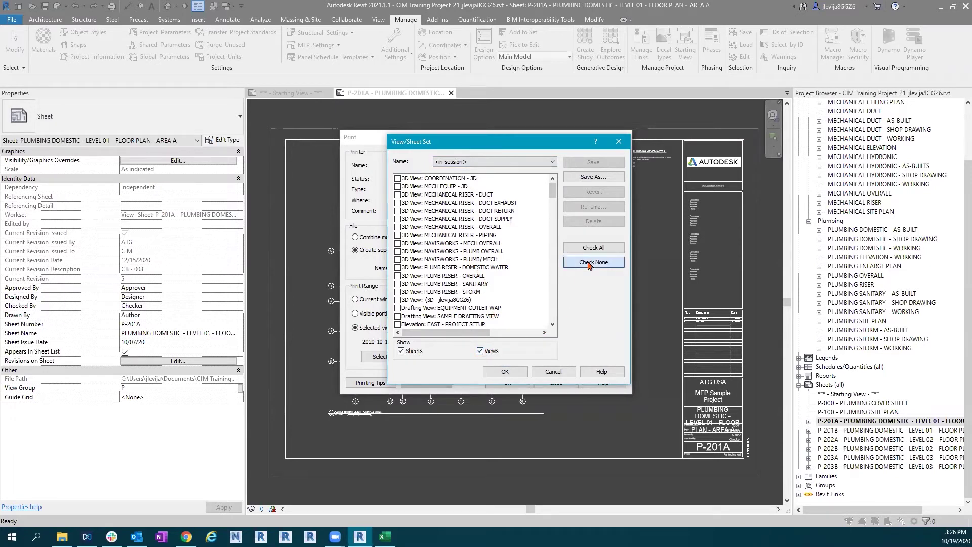
left_click(480, 351)
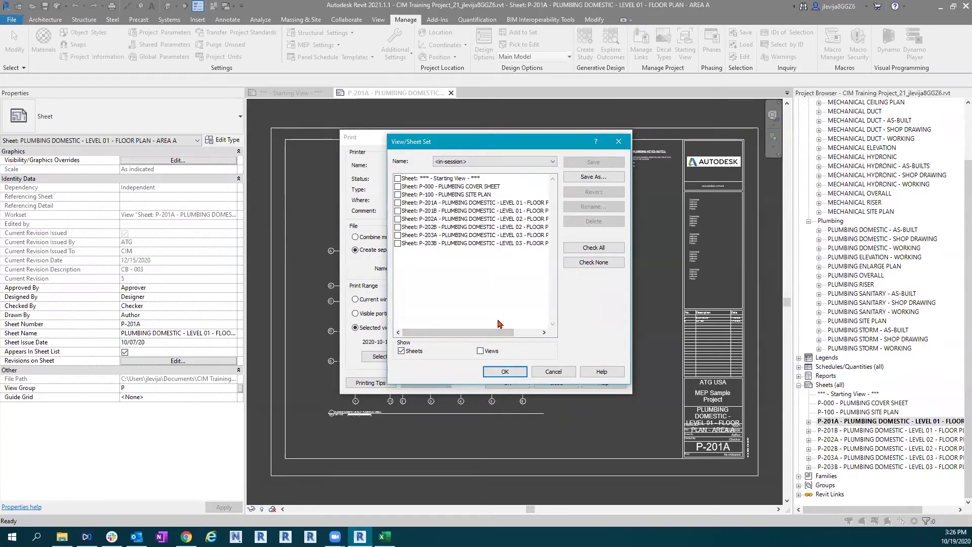
Check the eight plumbing sheets P-000 through P-203B
left_click(424, 188)
left_click(425, 244, "shift")
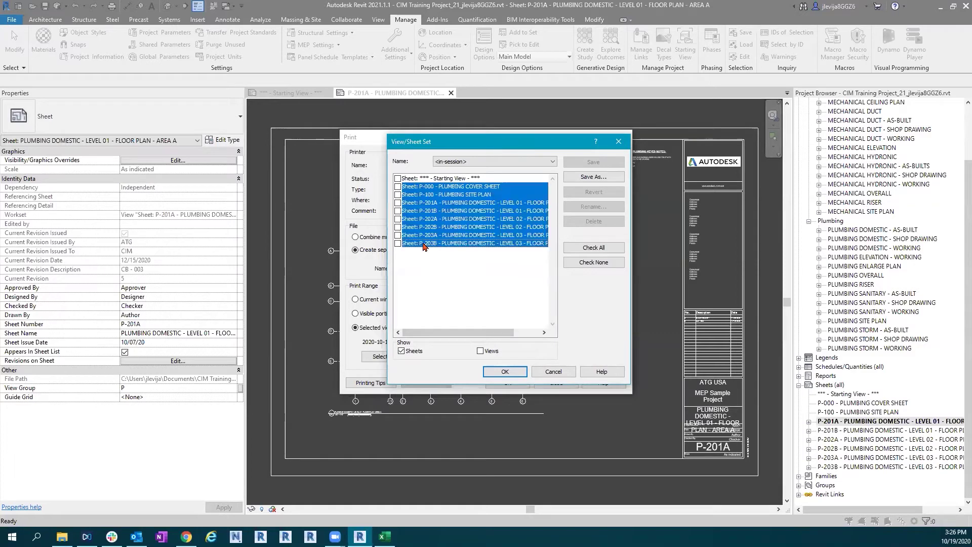
left_click(398, 203)
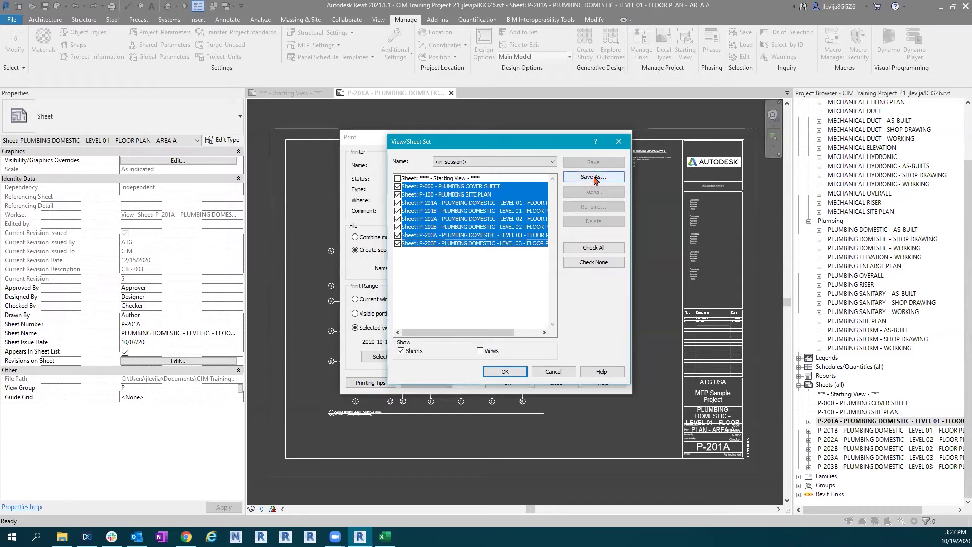
Save the checked sheets as set '2020-10-19 Plumbing Permit Set' and use it for printing
left_click(594, 177)
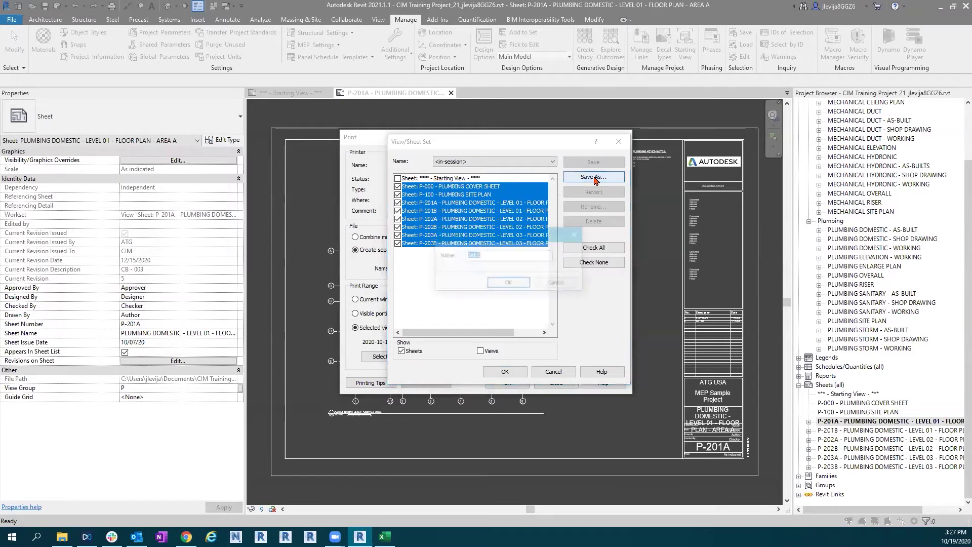
left_click(478, 255)
left_click_drag(478, 254, 456, 259)
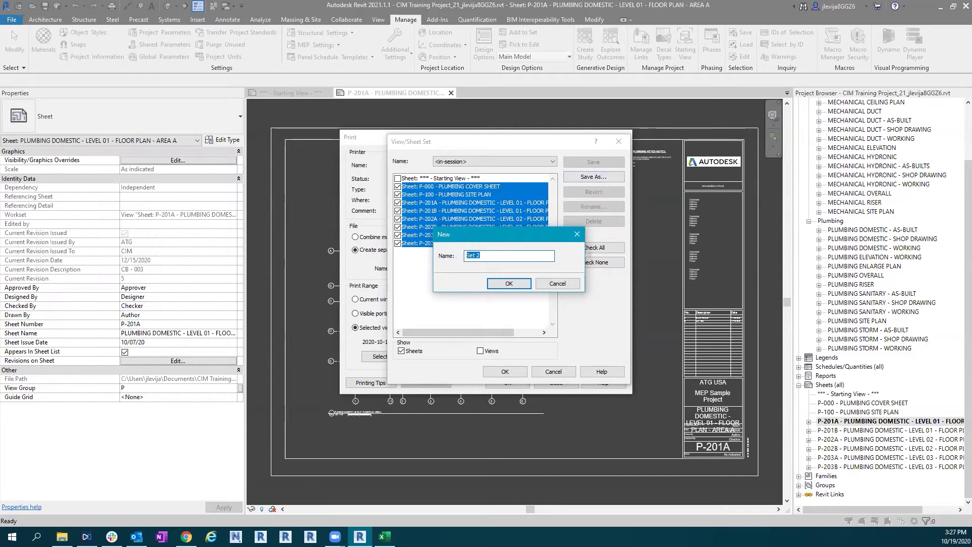
type("2020-10-19 Plu")
type("mbing Permi")
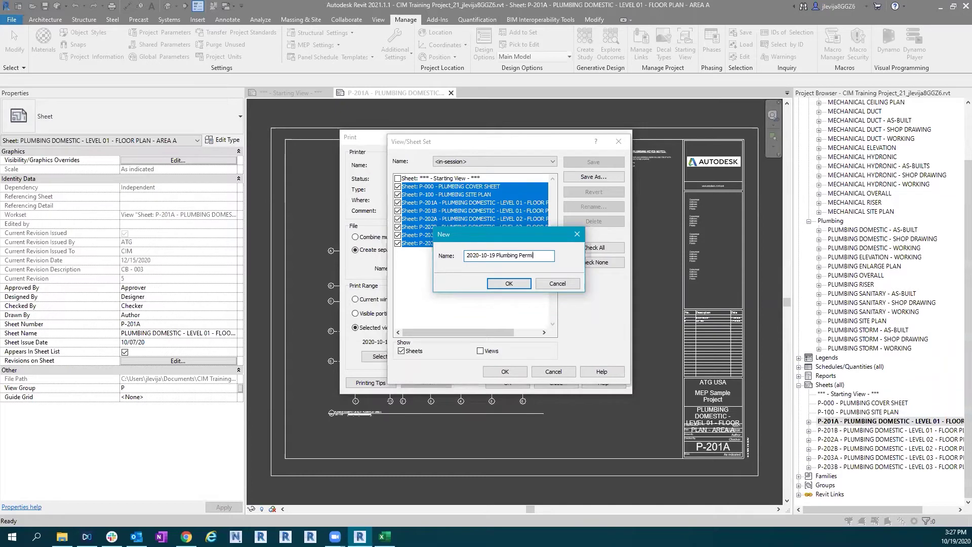
type("t Set")
left_click(509, 284)
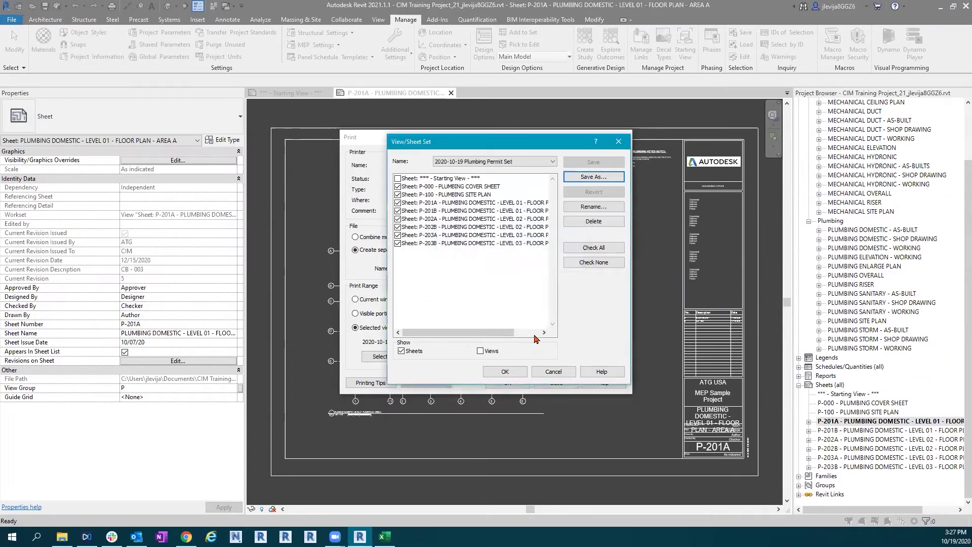
left_click(505, 372)
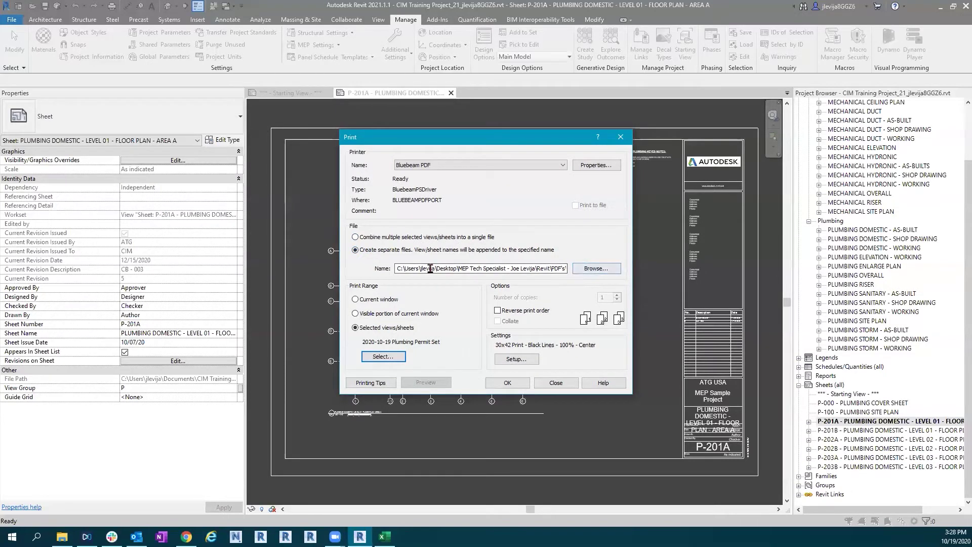
left_click(597, 270)
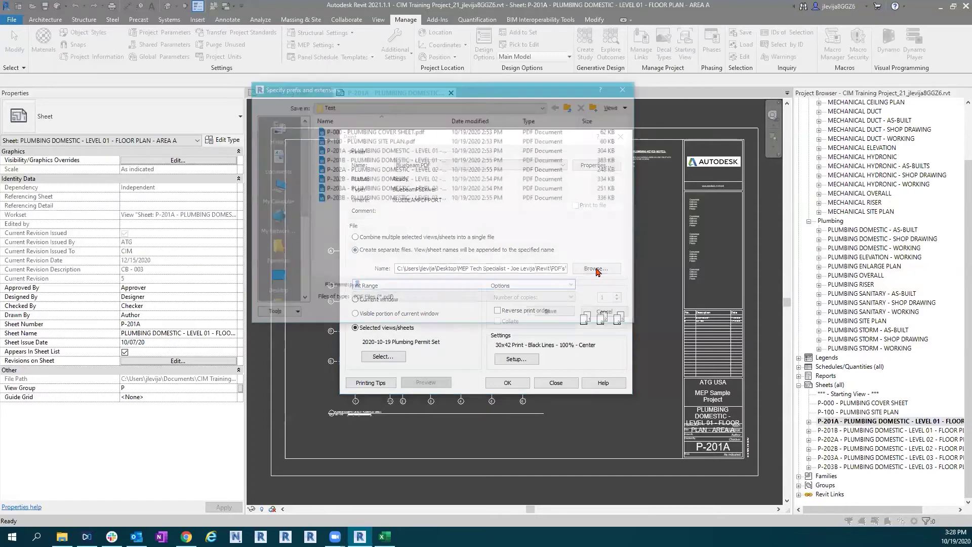
Set the output PDF file name to 'c' and start printing the selected sheets
left_click(382, 285)
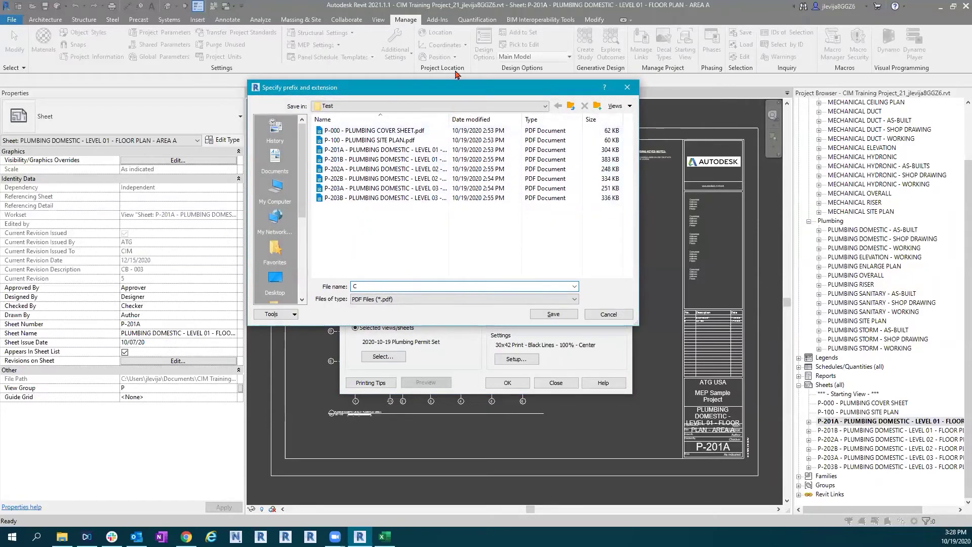
double_click(405, 287)
type("IM Training Project_21")
left_click_drag(428, 287, 330, 289)
type("c")
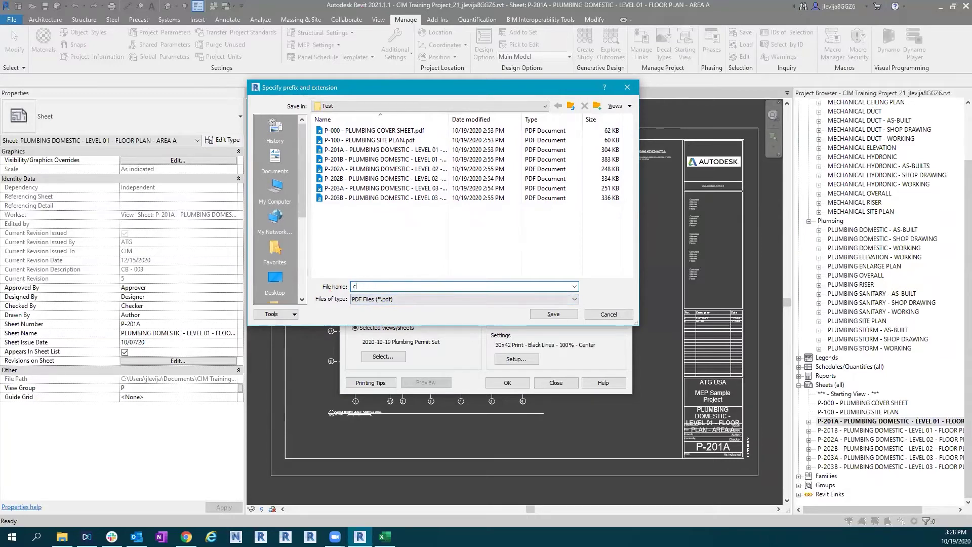
left_click(554, 315)
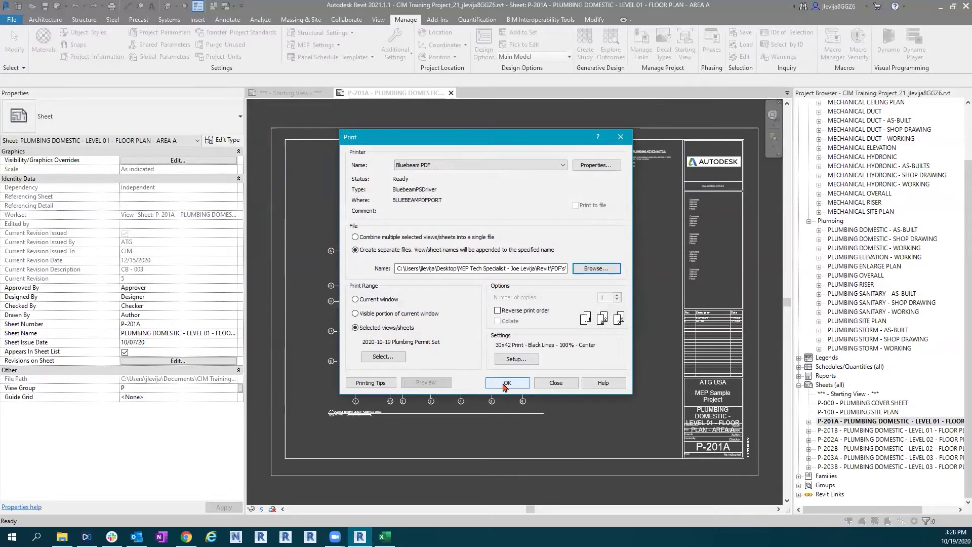
left_click(506, 384)
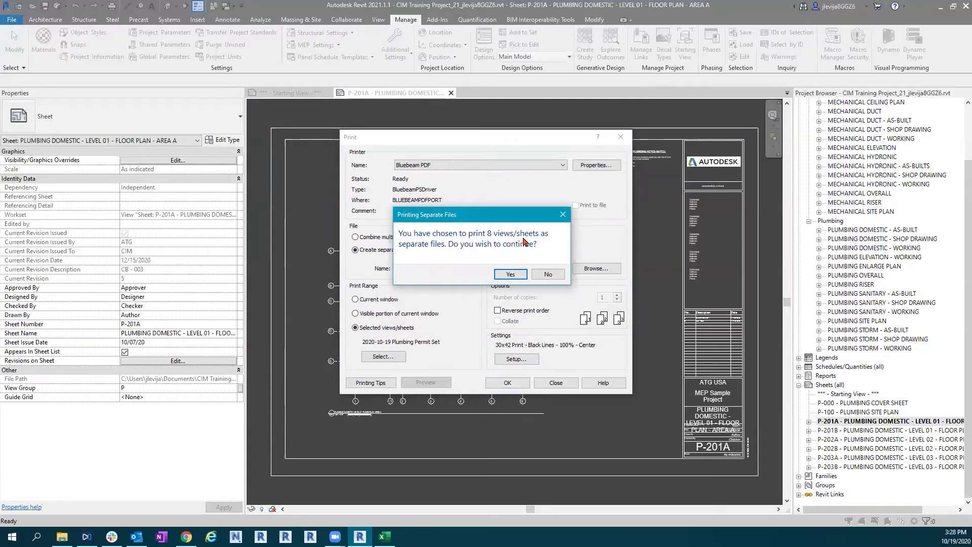
Confirm printing the 8 sheets as separate files
left_click(511, 274)
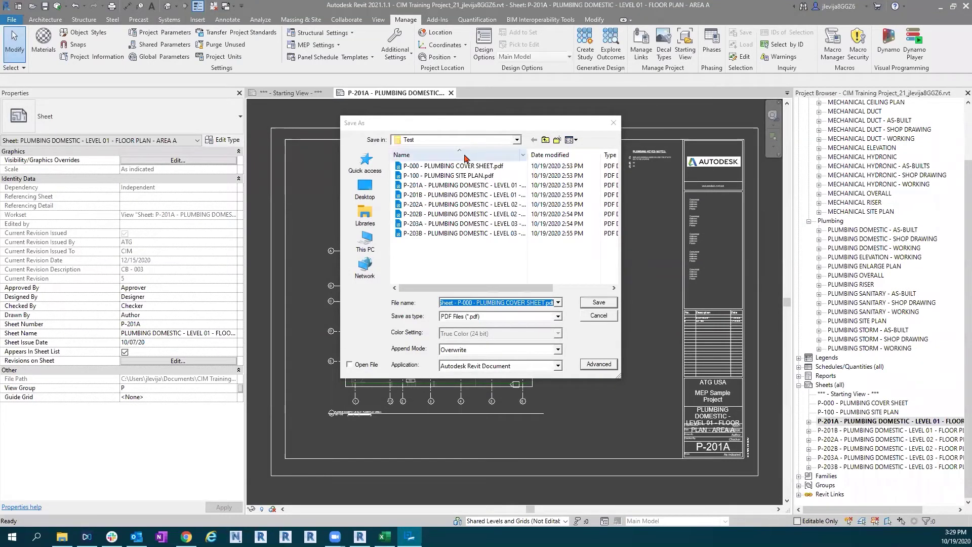
Create a new folder '2020-10-19 Plumbing Permit Set' inside the PDF's folder
left_click(441, 141)
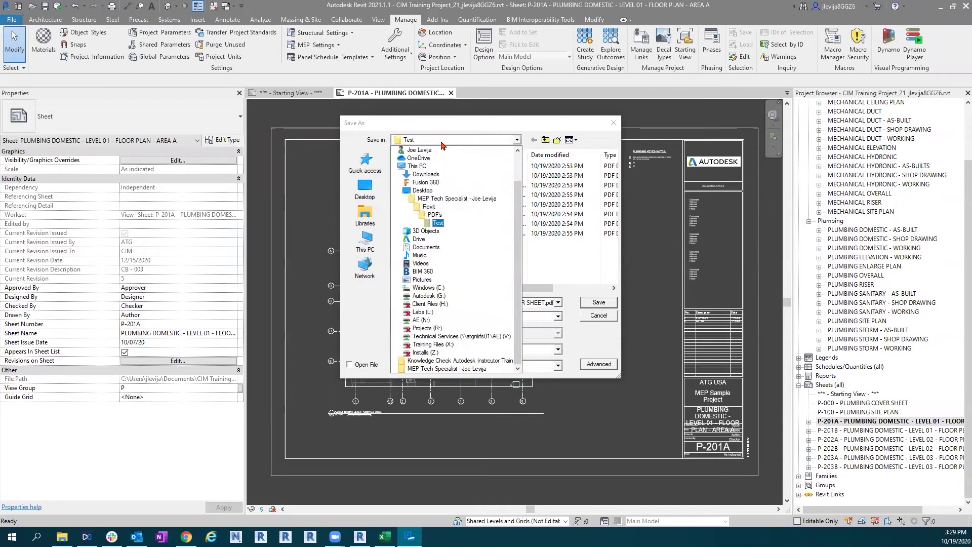
left_click(452, 180)
left_click(438, 141)
left_click(433, 224)
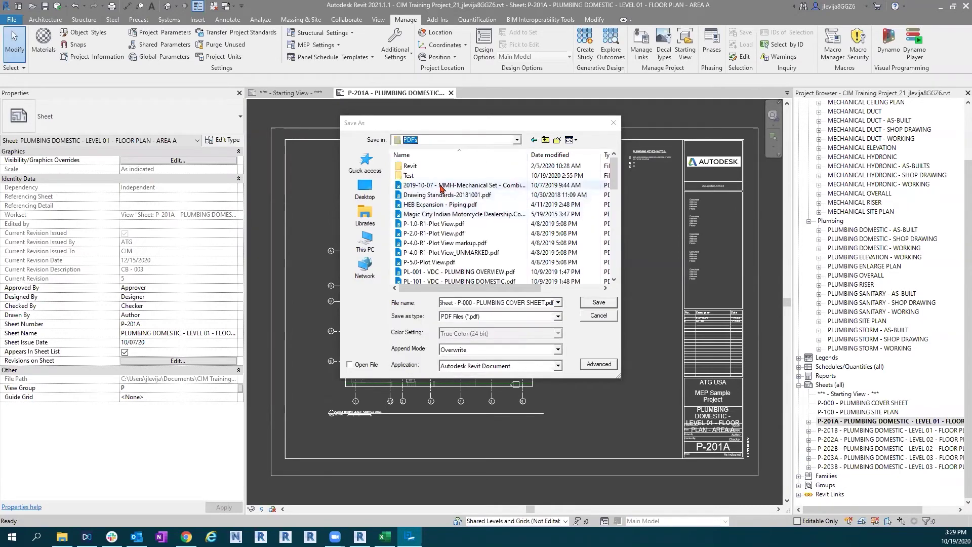
left_click(558, 140)
type("2020")
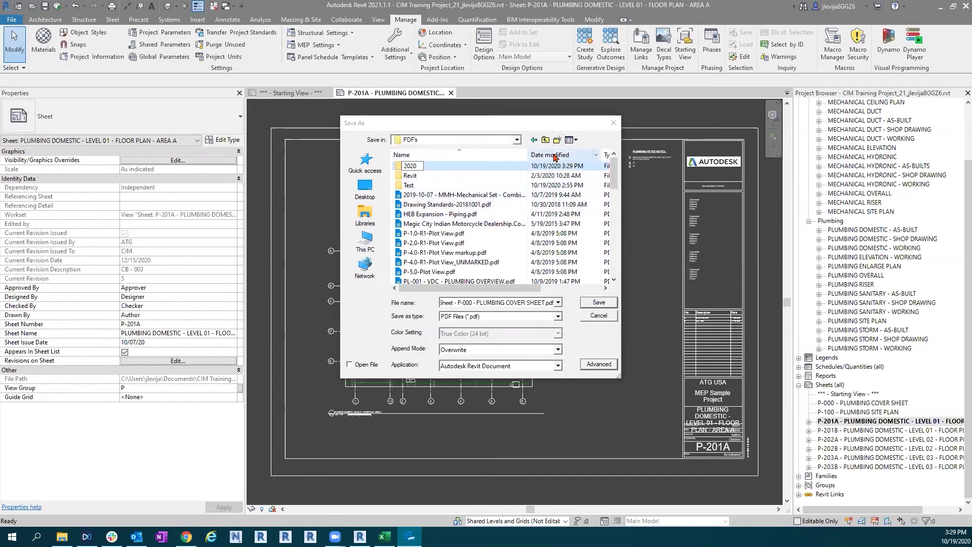
type("-10-19 Plumbing Permit Set")
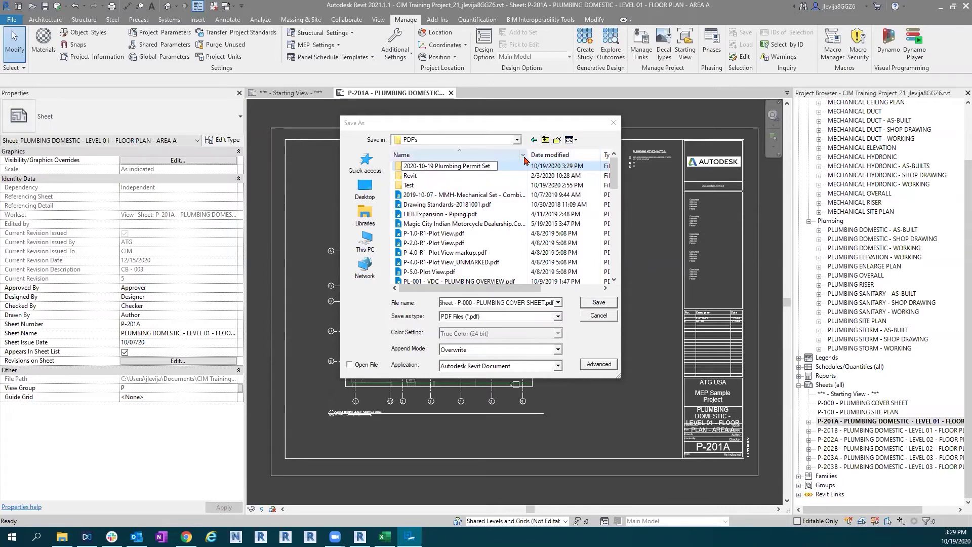
left_click(496, 160)
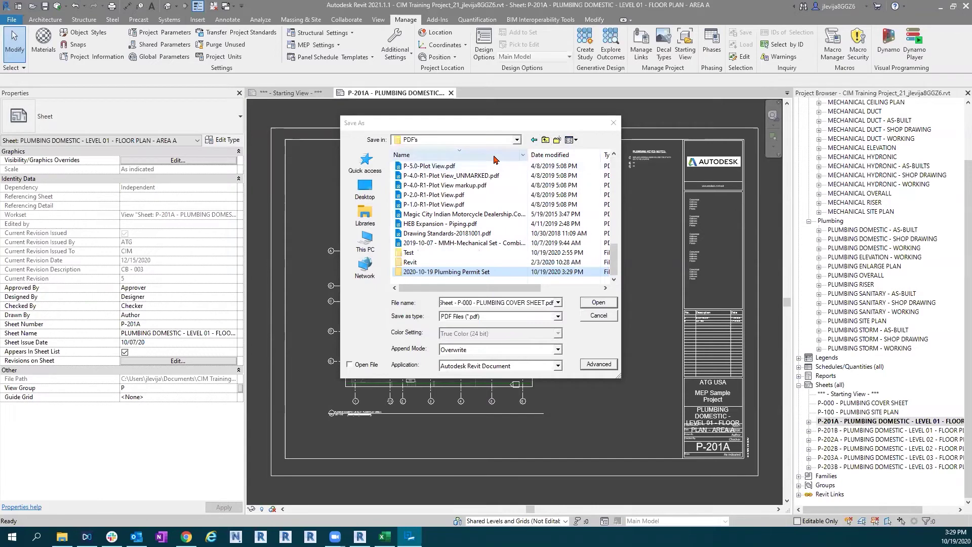
Save the cover sheet PDF into the new folder and set it to open after saving
left_click(497, 160)
double_click(486, 165)
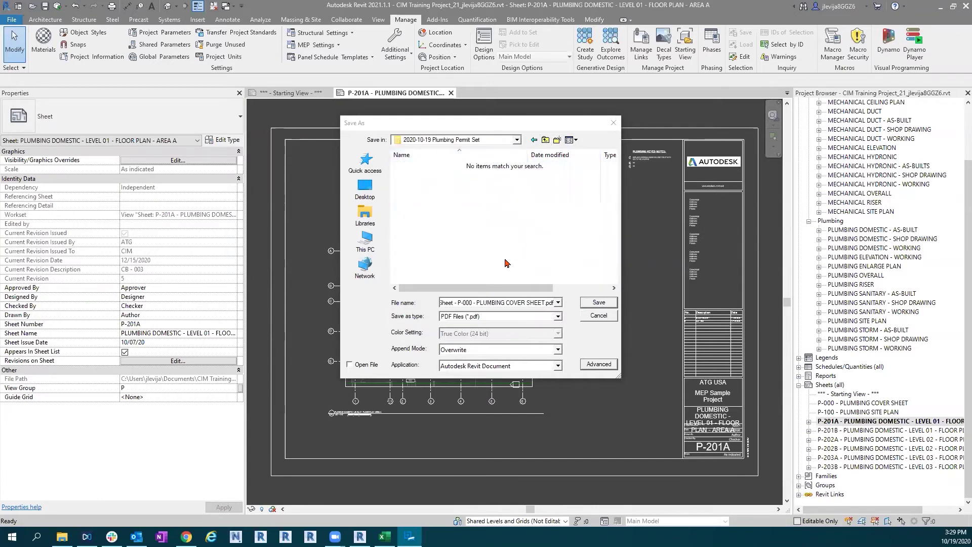
left_click(489, 303)
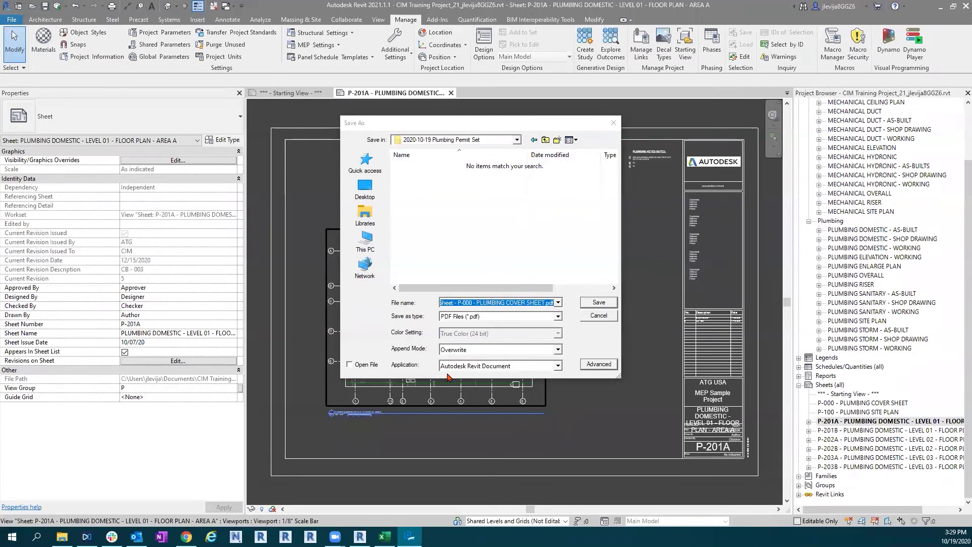
left_click(350, 365)
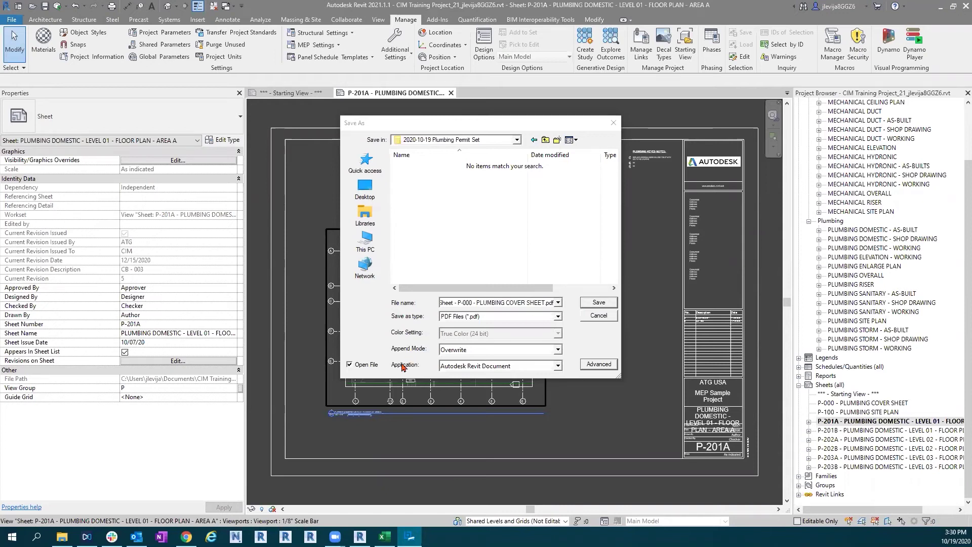
Untick Open File so the cover sheet PDF won't open, keeping its file name selected
left_click(350, 365)
left_click(459, 303)
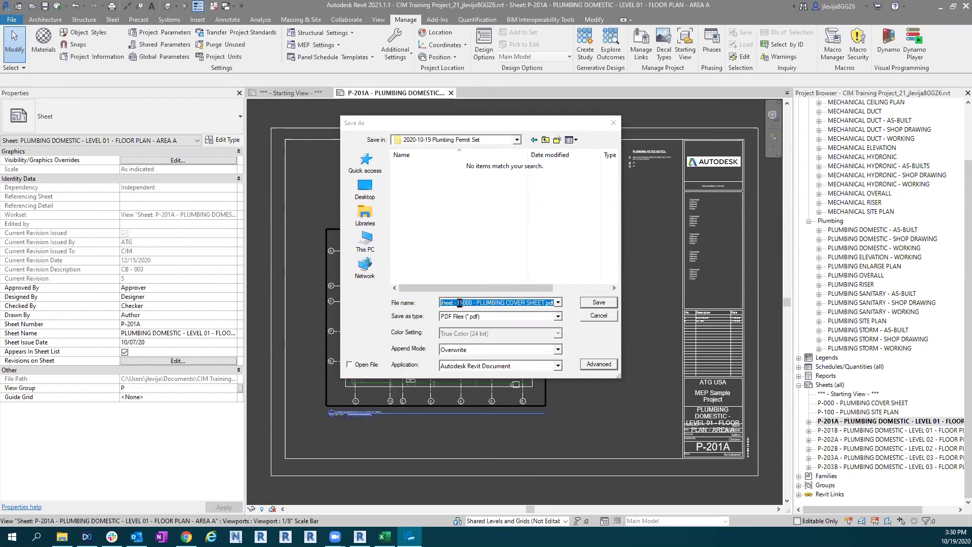
Save the cover sheet P-000 and P-100 PDFs with the '- Sheet - ' prefix removed
left_click(459, 303)
left_click_drag(459, 303, 442, 303)
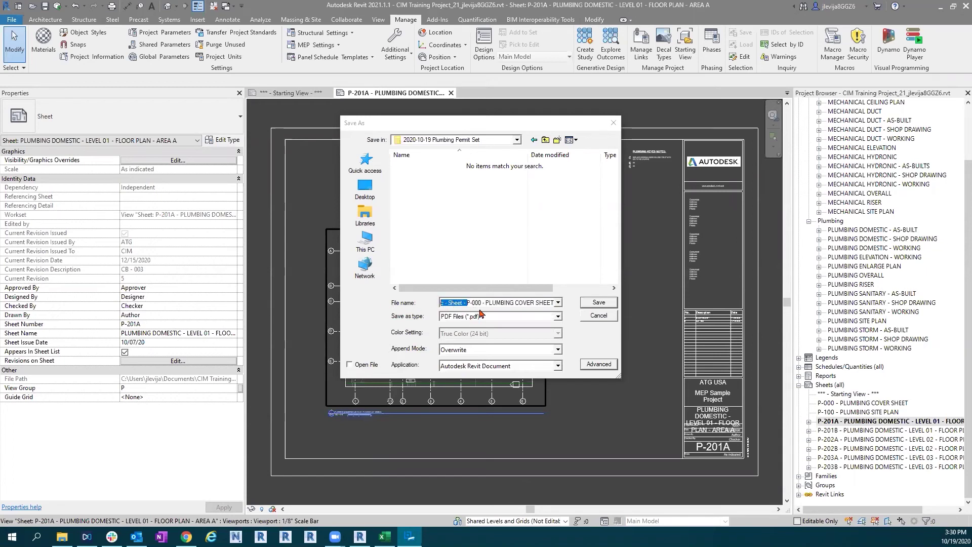
key("Delete")
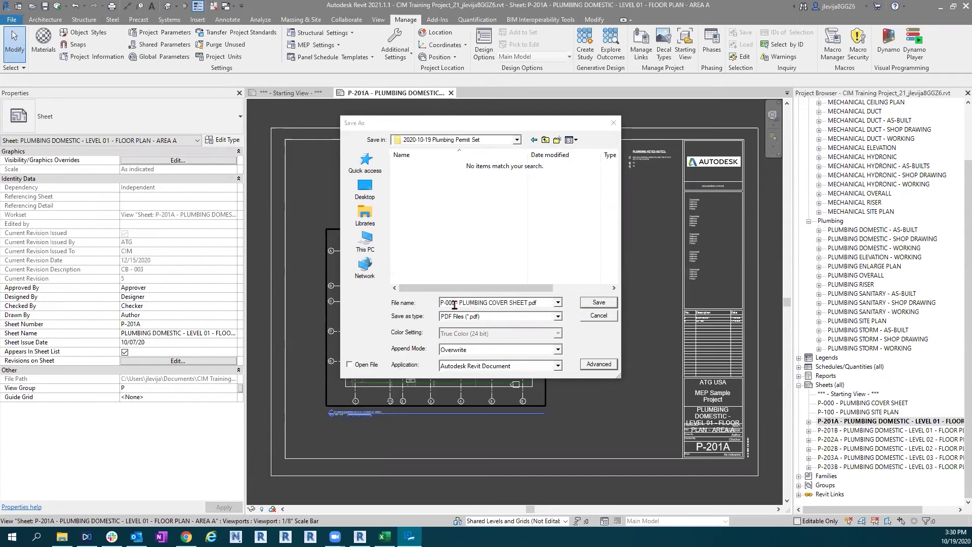
left_click(603, 303)
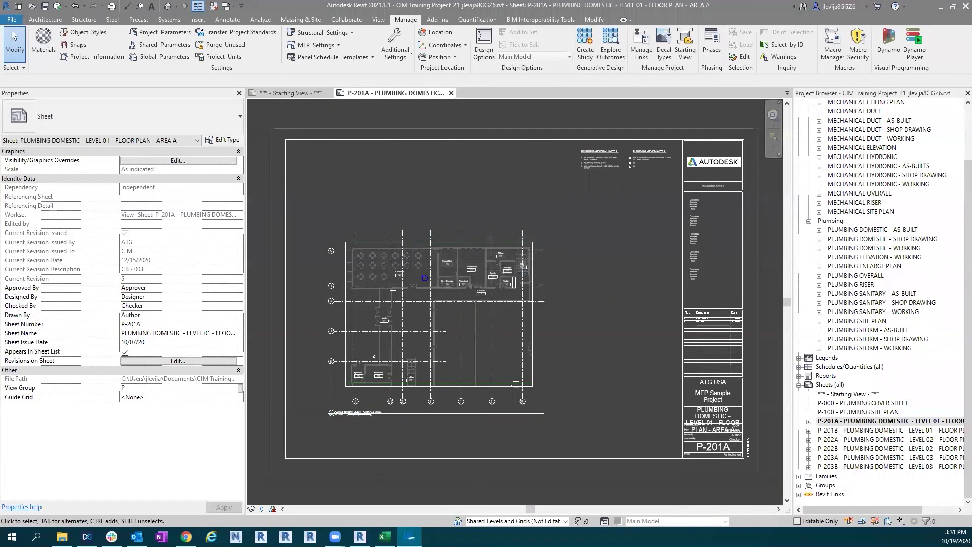
left_click(497, 298)
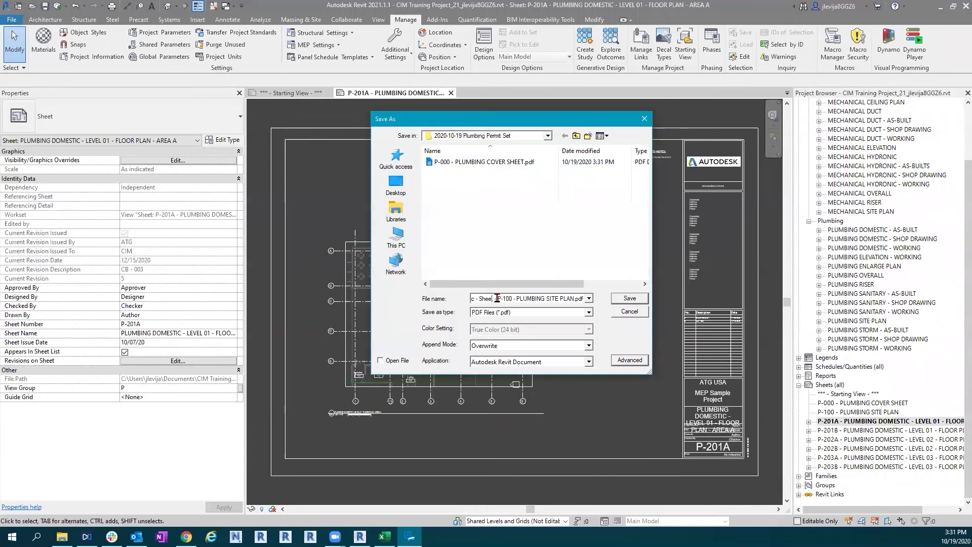
left_click_drag(497, 298, 437, 302)
key("BackSpace")
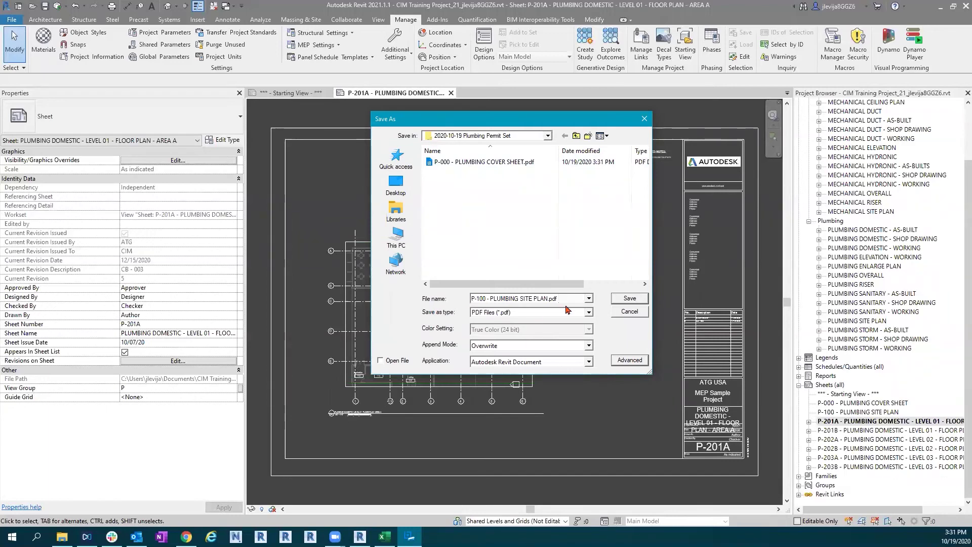
left_click(628, 301)
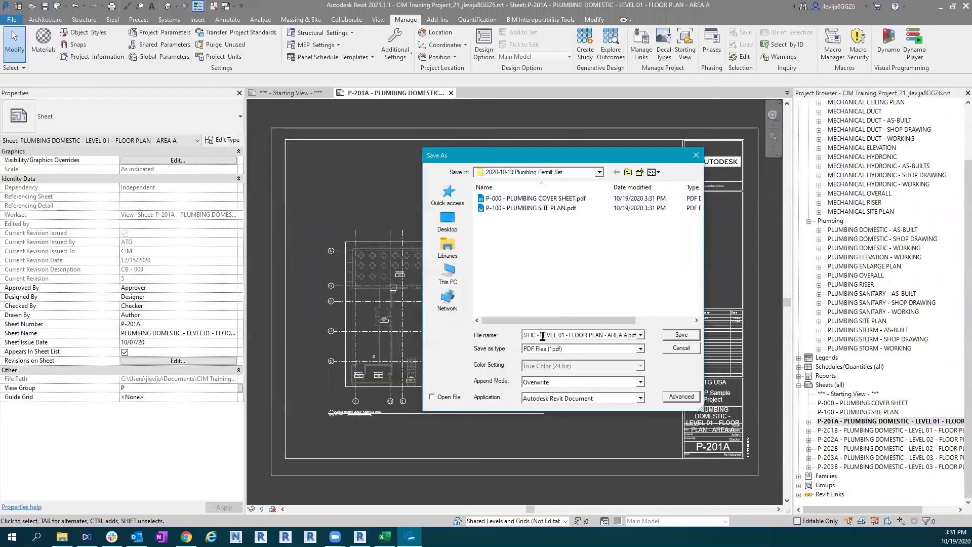
Save the P-201A PDF without the prefix, then trim the prefix from the P-202B name
left_click_drag(544, 336, 495, 349)
left_click_drag(552, 334, 470, 339)
key("BackSpace")
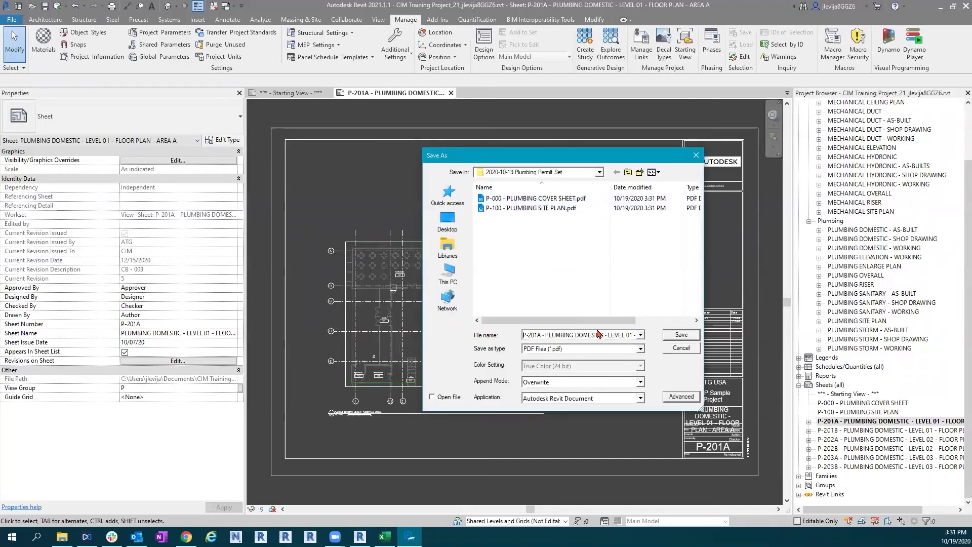
left_click(681, 335)
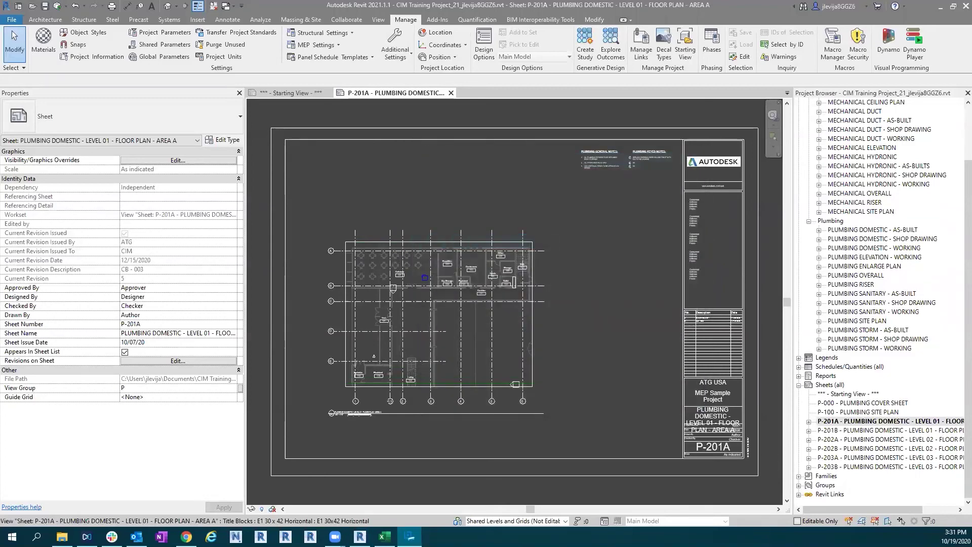
left_click(518, 332)
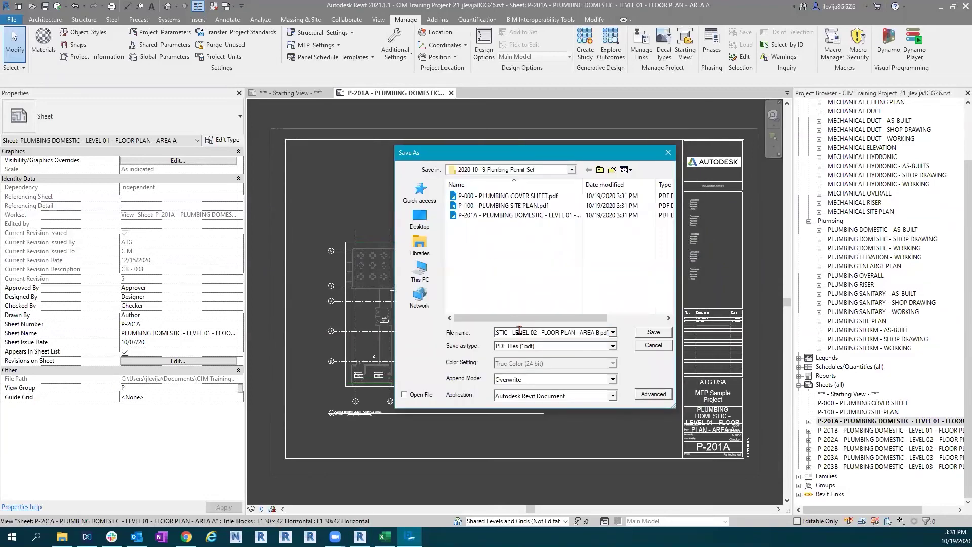
left_click_drag(519, 332, 459, 334)
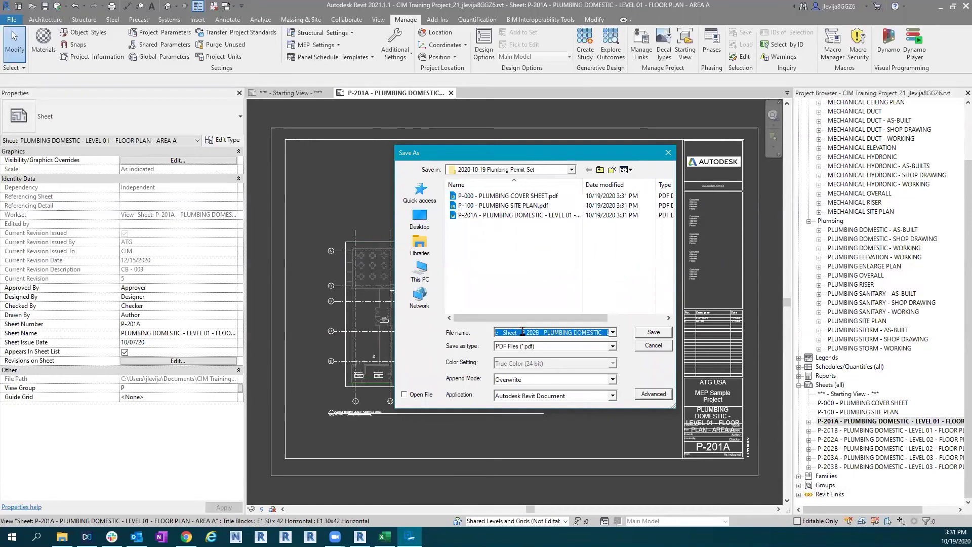
left_click_drag(521, 333, 464, 340)
key("BackSpace")
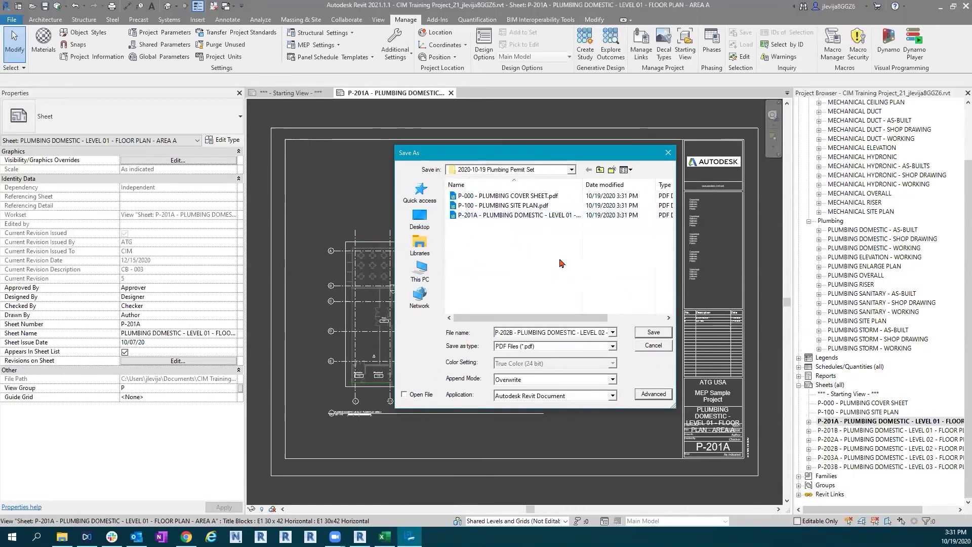
Save the P-202B PDF, then save P-203A with the '- Sheet - ' prefix deleted
left_click(653, 333)
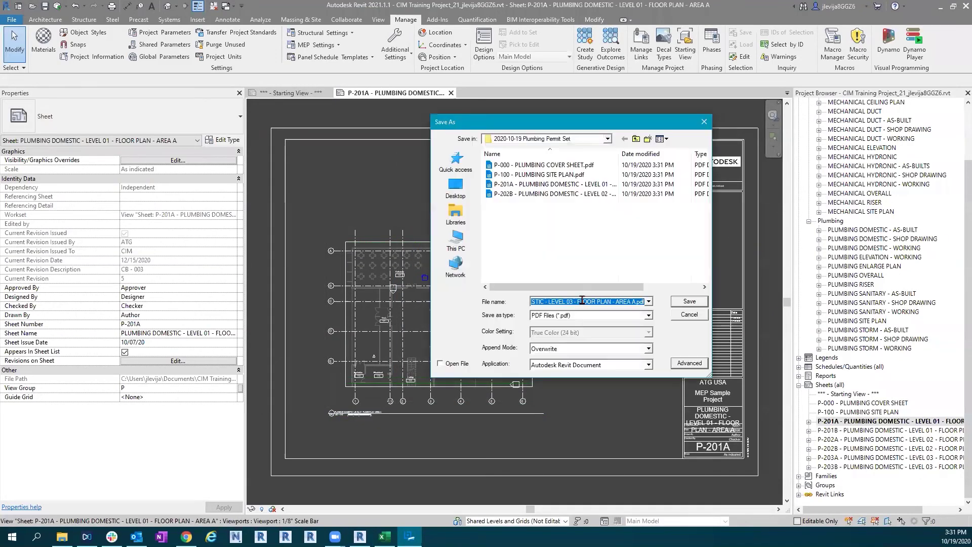
left_click(574, 302)
left_click_drag(573, 302, 530, 302)
left_click(560, 303)
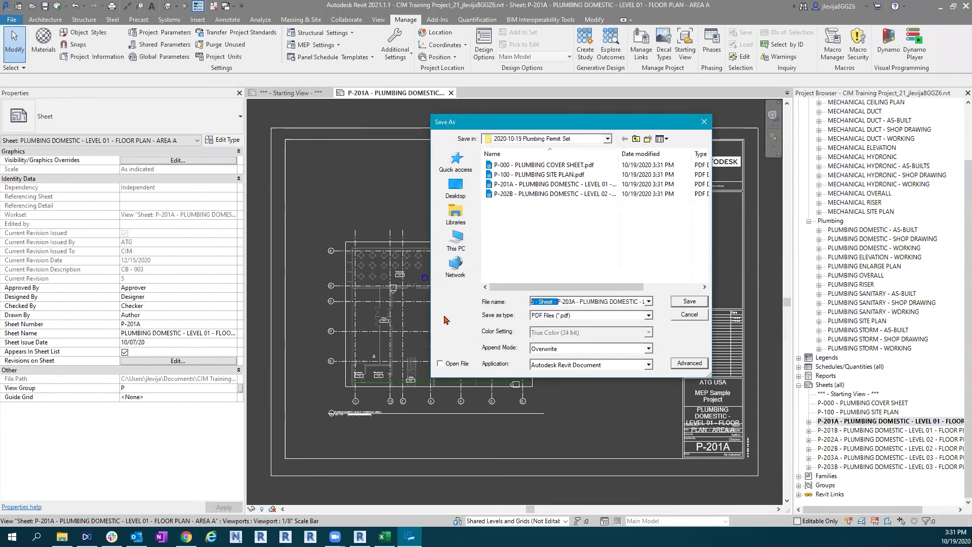
key("Delete")
left_click(688, 302)
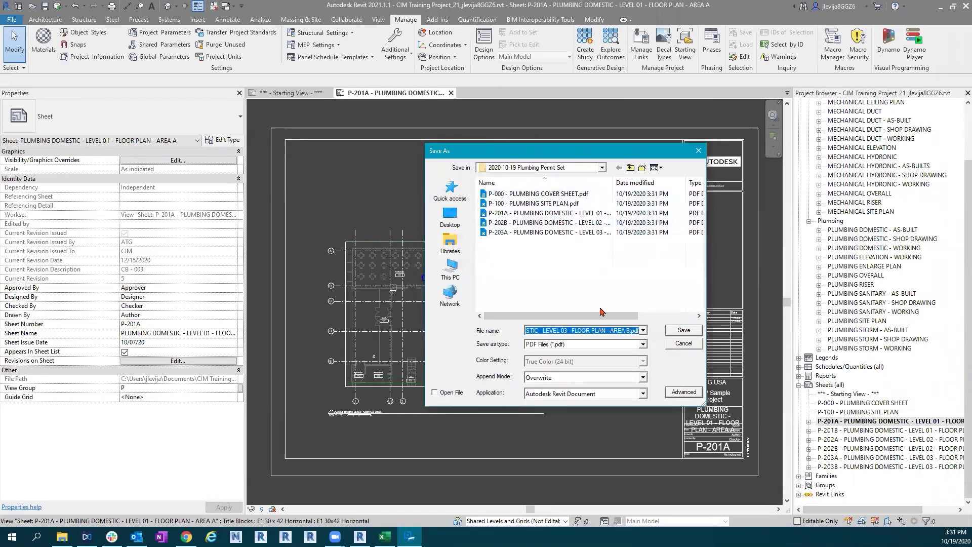
Save the P-203B PDF with the '- Sheet - ' prefix deleted from its name
left_click(553, 330)
left_click_drag(578, 333, 496, 338)
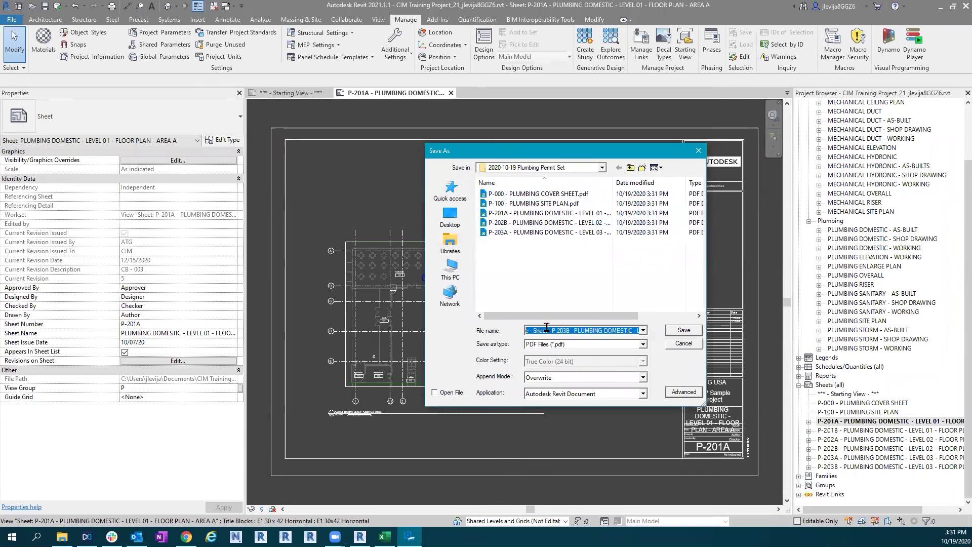
key("Delete")
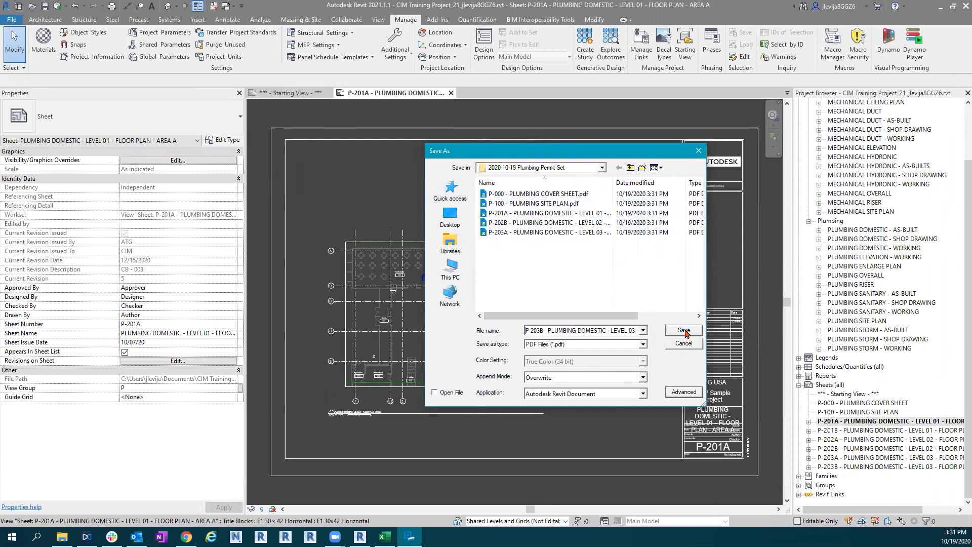
left_click(684, 330)
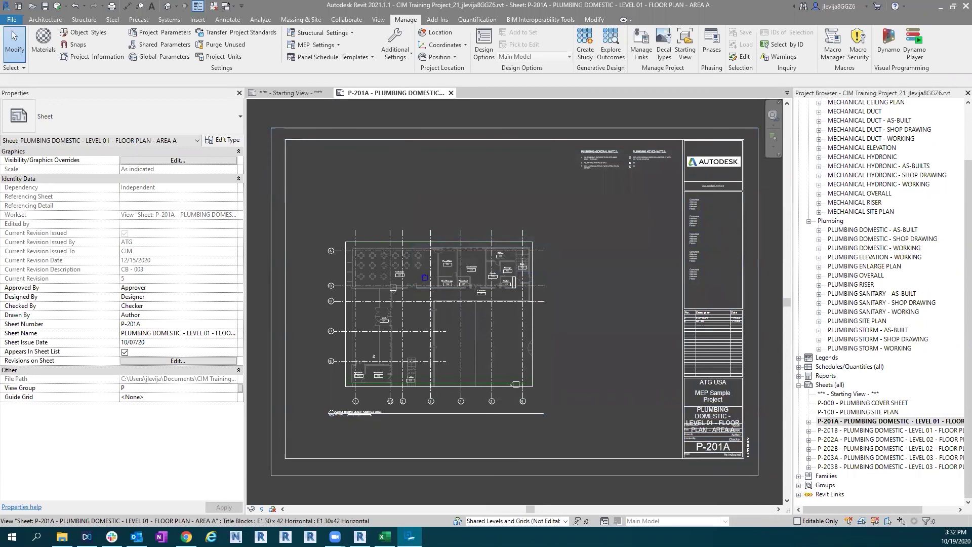
left_click(501, 351)
Save the P-201B and P-202A PDFs with the '- Sheet - ' prefix removed from each name
double_click(497, 353)
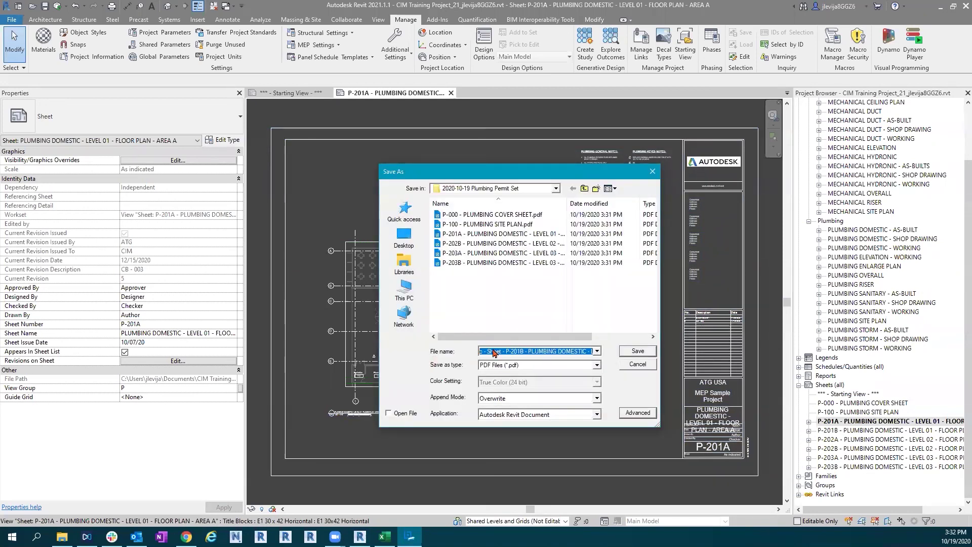
left_click_drag(504, 352, 440, 359)
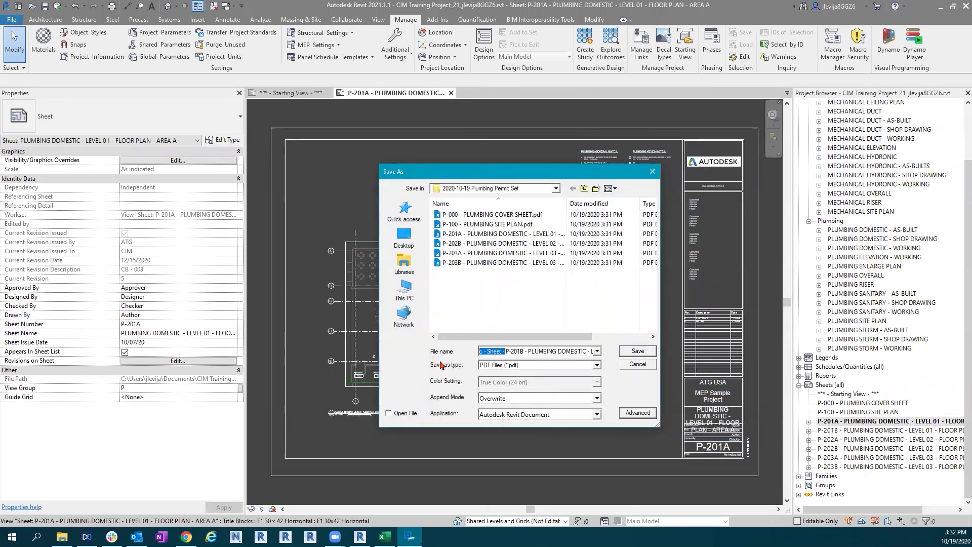
key("BackSpace")
left_click(636, 351)
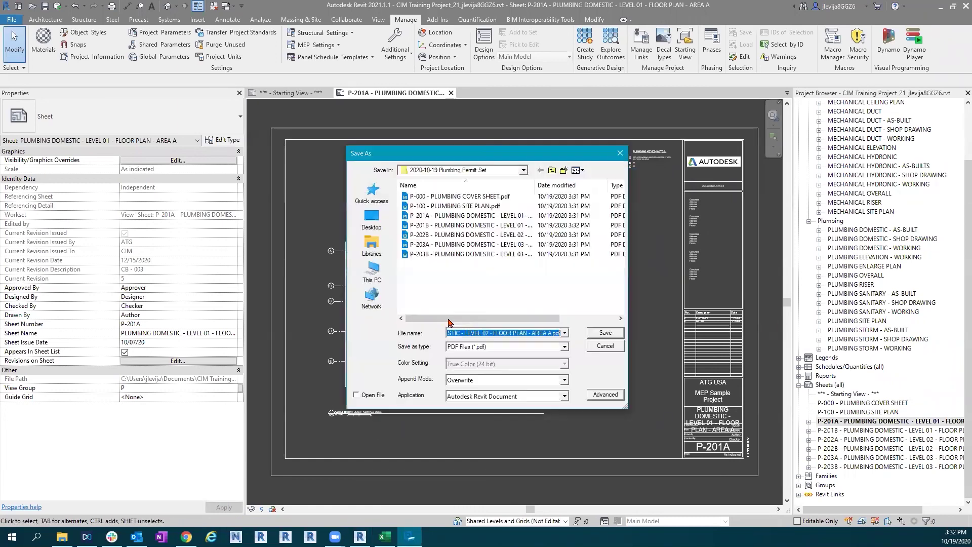
left_click_drag(475, 332, 345, 334)
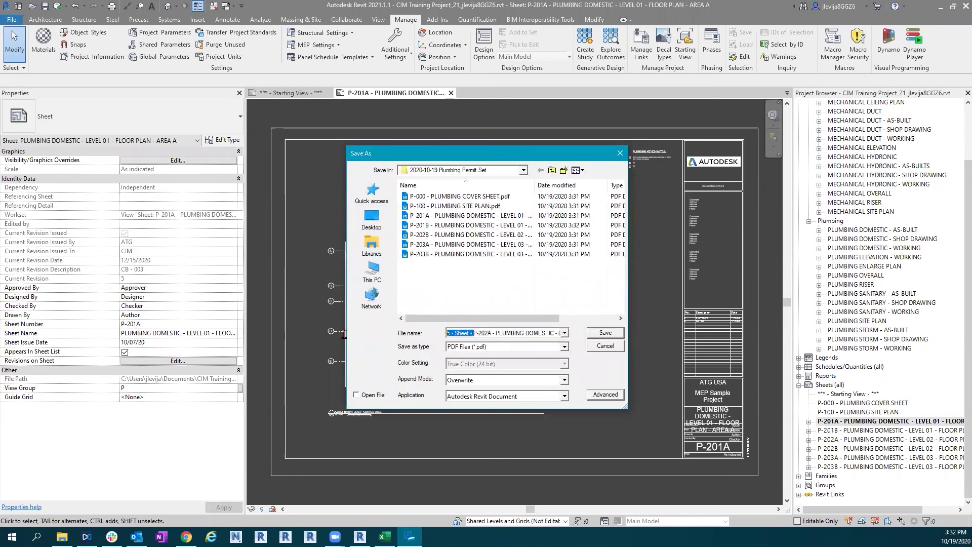
key("BackSpace")
left_click(606, 333)
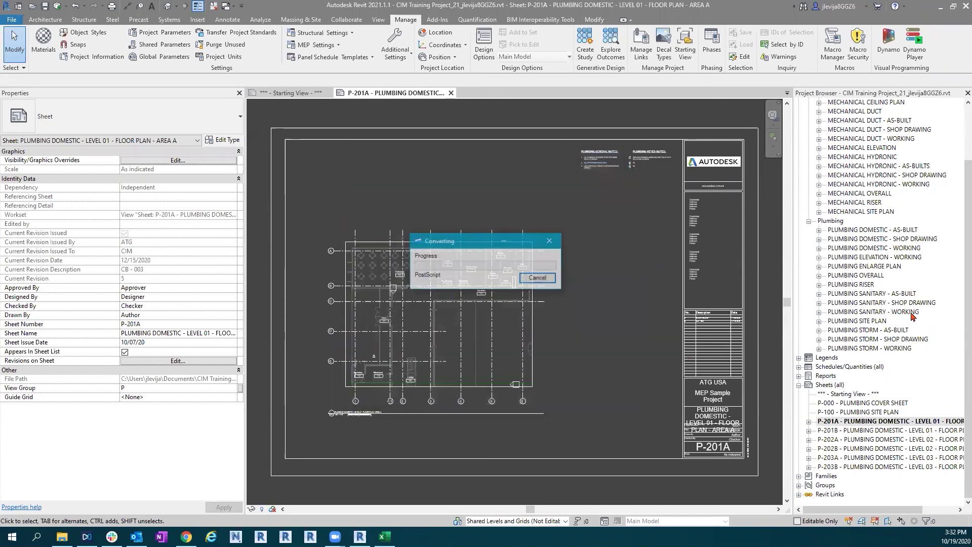